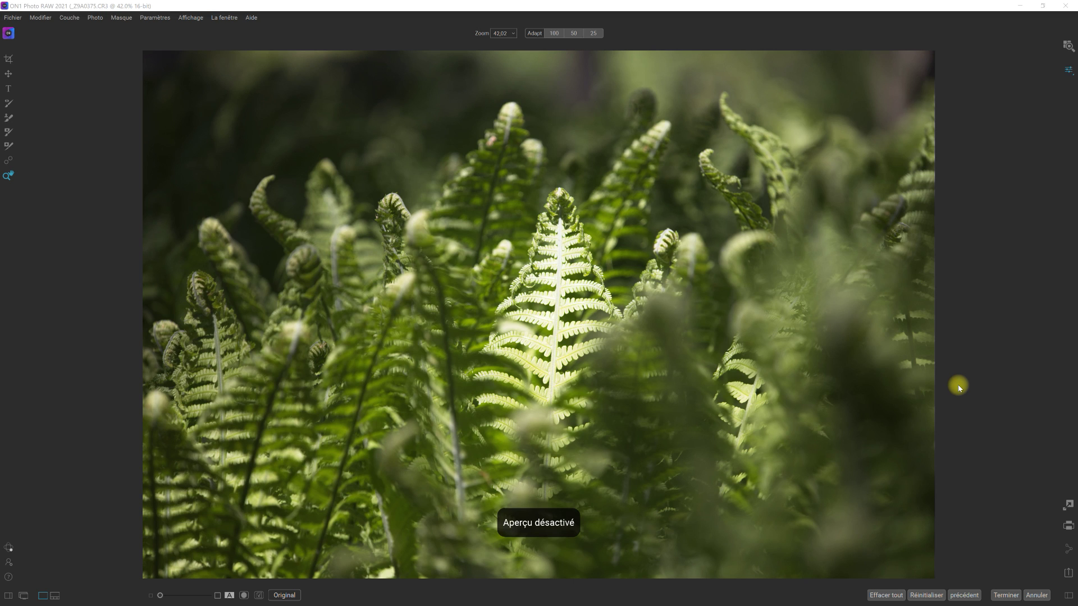
Step: Compare the finished fern photo with its original version
{"action": "left_click", "coordinate": [288, 598]}
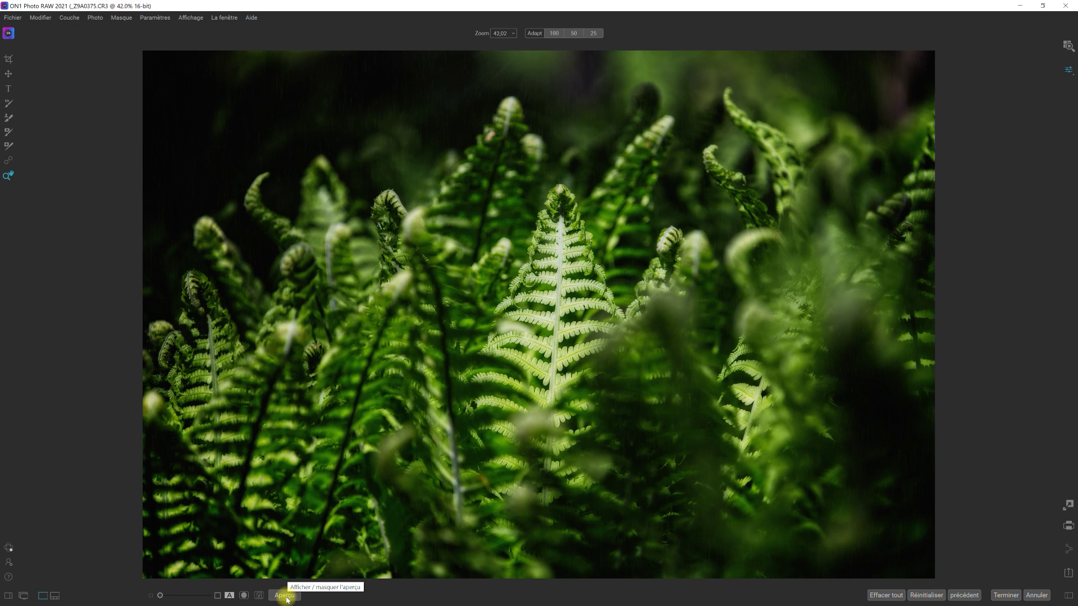
{"action": "left_click", "coordinate": [285, 596]}
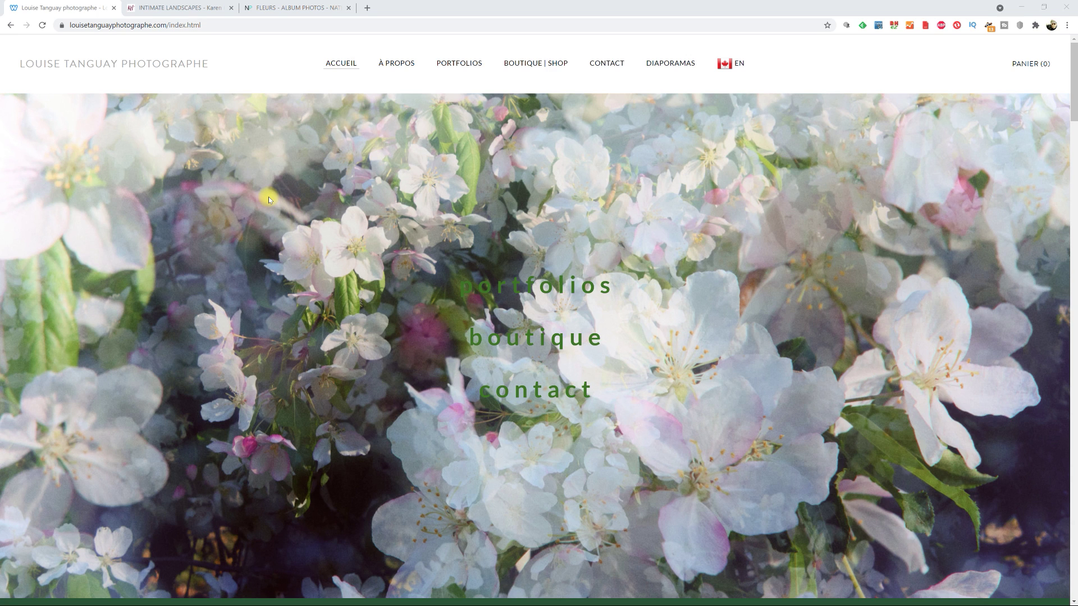
Step: Look through the Intimate Landscapes and Fleurs photo galleries in the browser for creative inspiration
{"action": "left_click", "coordinate": [179, 8]}
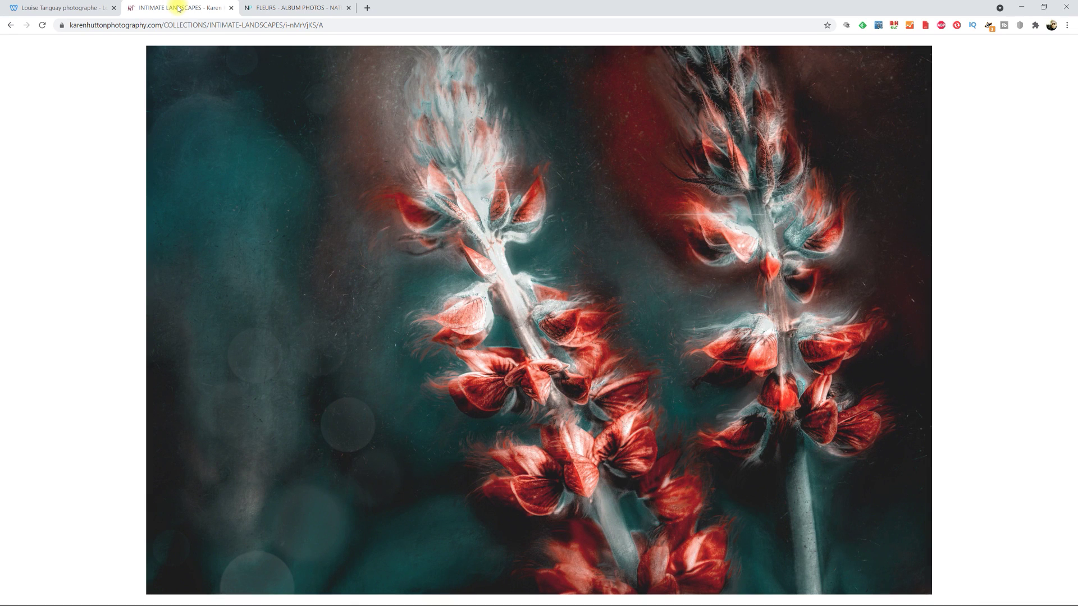
{"action": "left_click", "coordinate": [281, 8]}
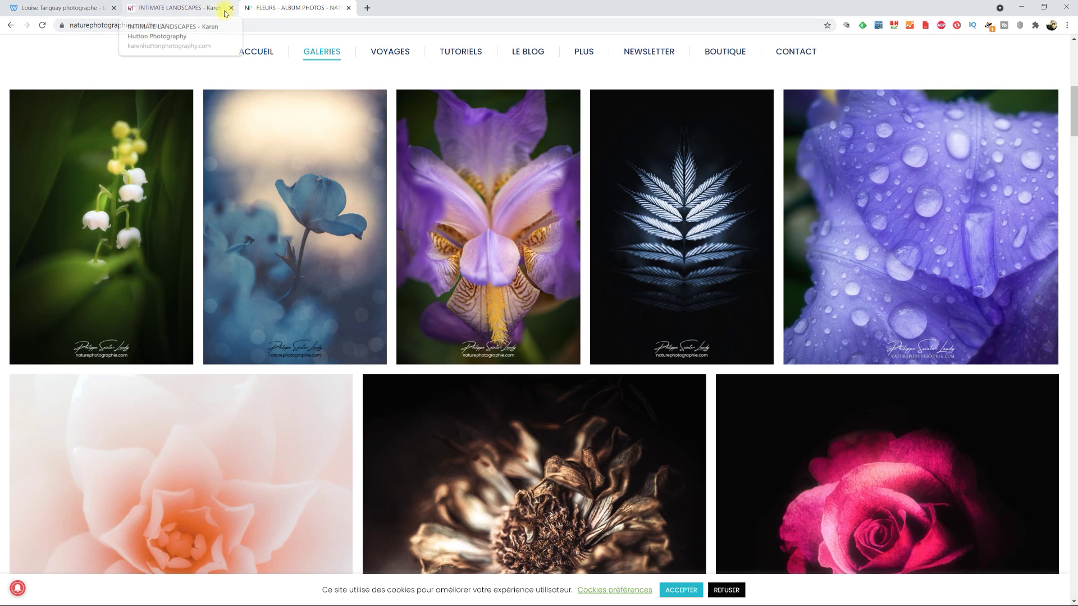
{"action": "left_click", "coordinate": [189, 6]}
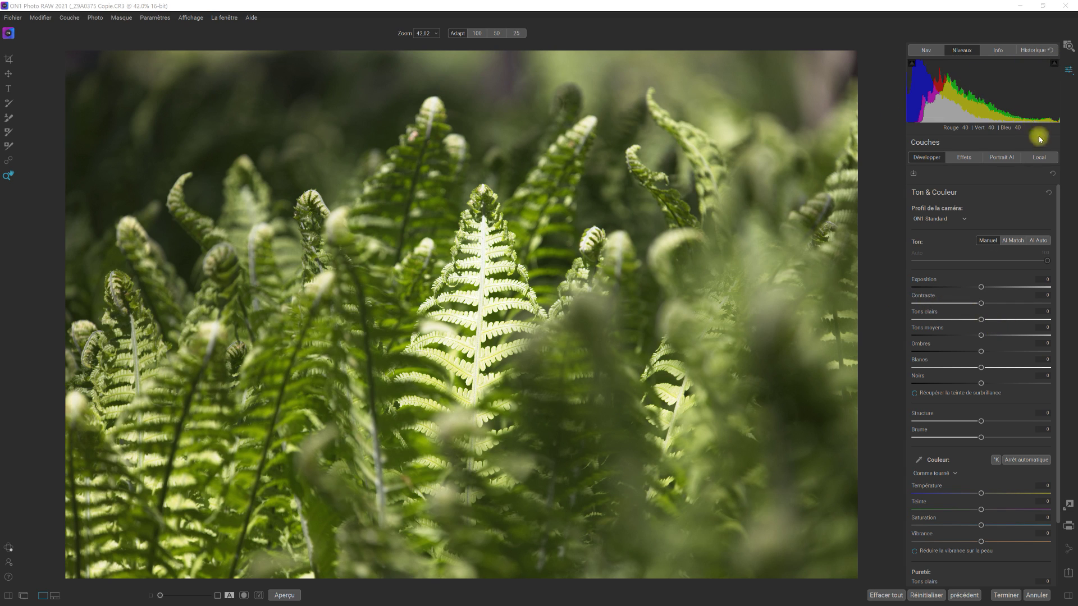
Step: With the clipping view on, set the fern photo's contrast to 13, highlights (Tons clairs) to -65 and midtones (Tons moyens) to 24
{"action": "left_click_drag", "start_coordinate": [981, 305], "coordinate": [989, 307]}
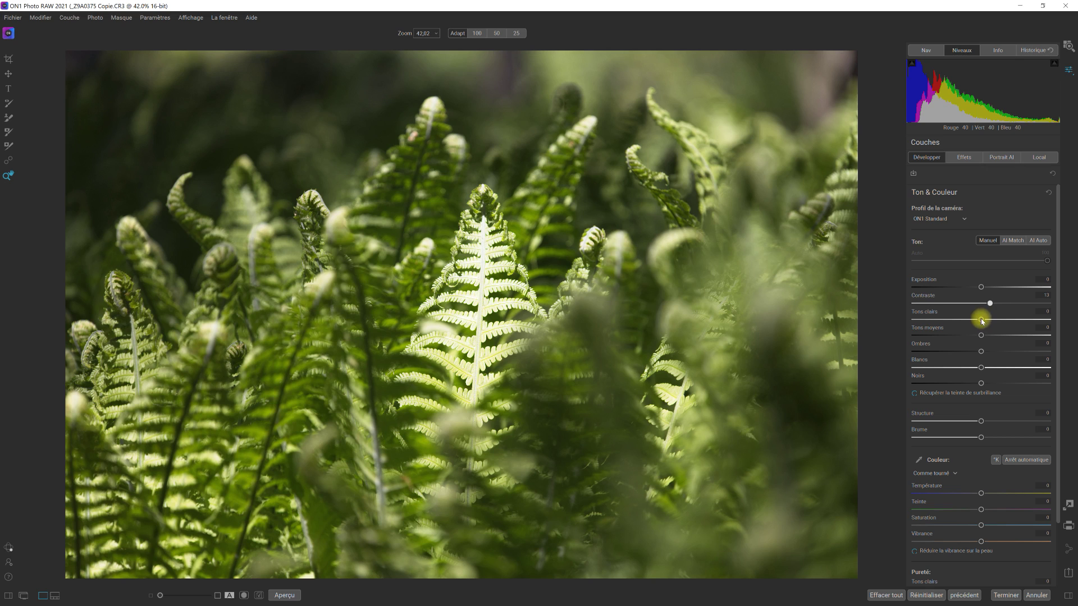
{"action": "left_click", "coordinate": [1055, 64]}
{"action": "left_click_drag", "start_coordinate": [981, 319], "coordinate": [939, 317]}
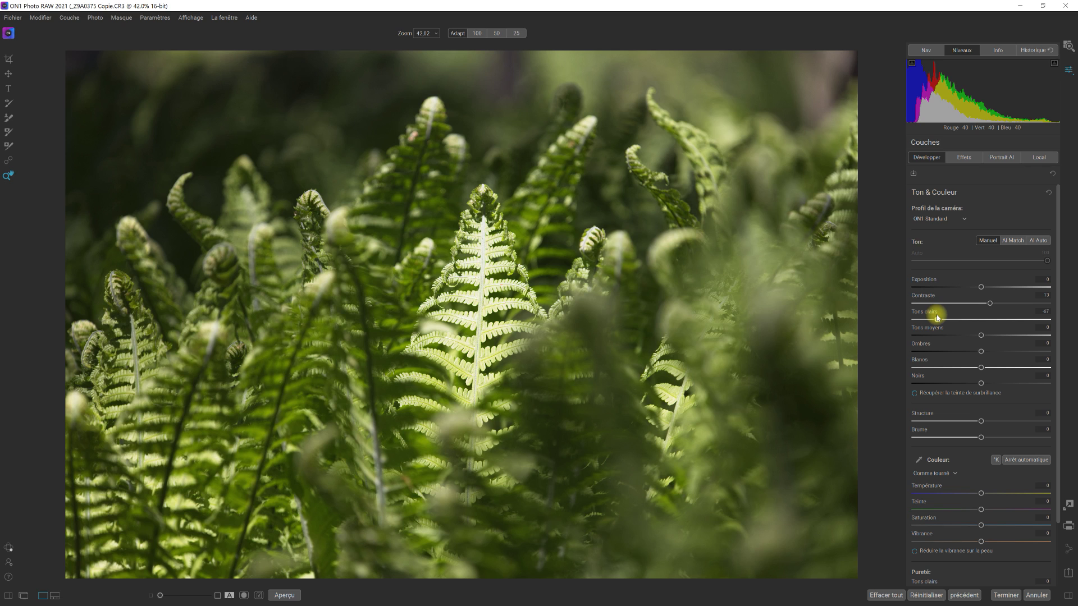
{"action": "left_click_drag", "start_coordinate": [937, 318], "coordinate": [997, 338]}
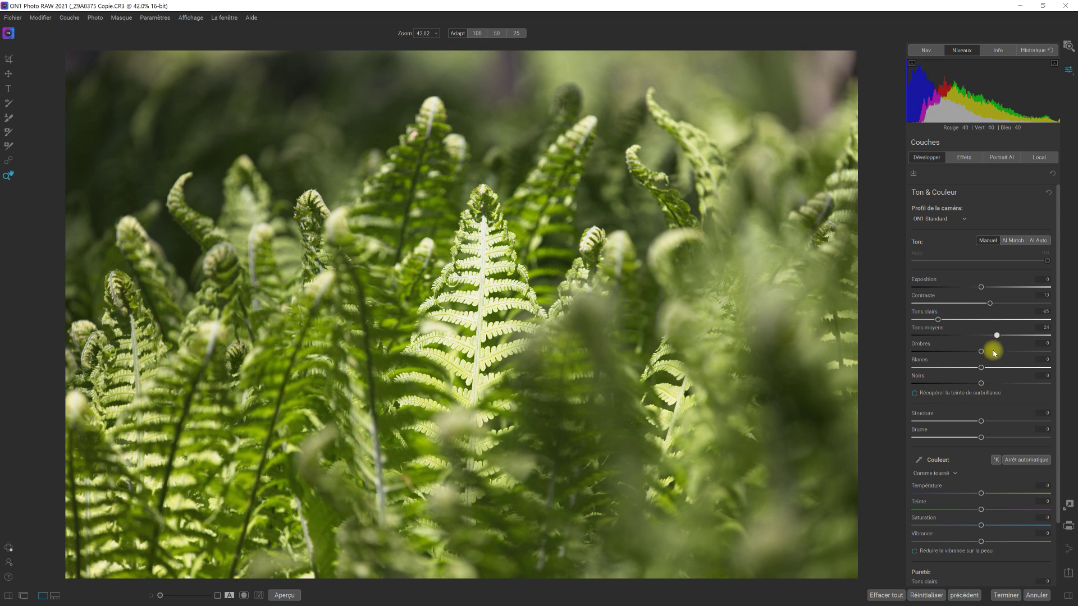
Step: Set the shadows (Ombres) to 6 and blacks (Noirs) to -25, and turn the clipping view off
{"action": "left_click_drag", "start_coordinate": [981, 351], "coordinate": [985, 350]}
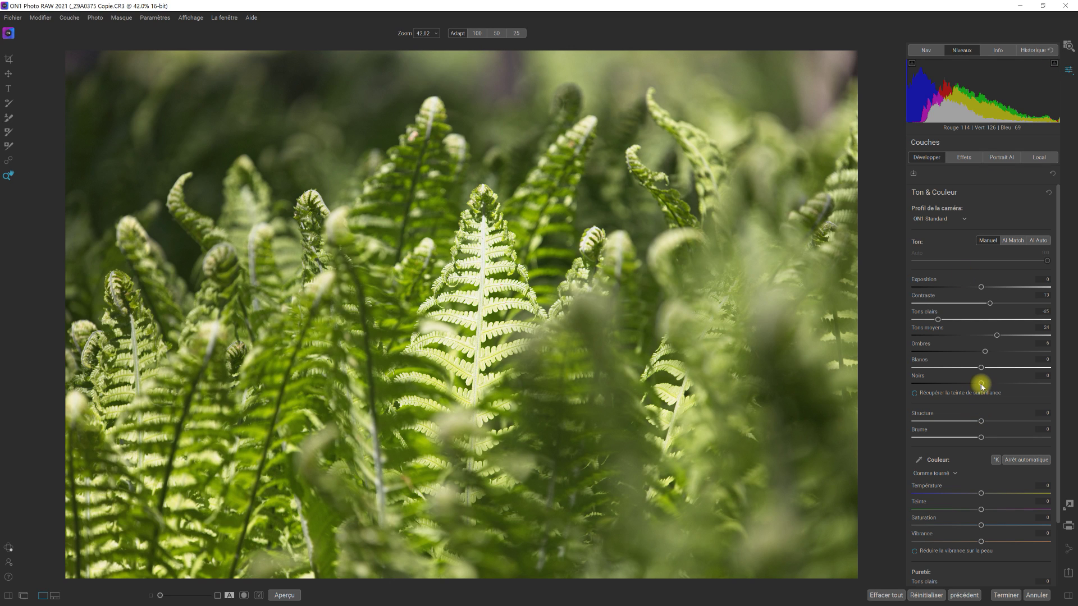
{"action": "left_click_drag", "start_coordinate": [981, 384], "coordinate": [966, 383]}
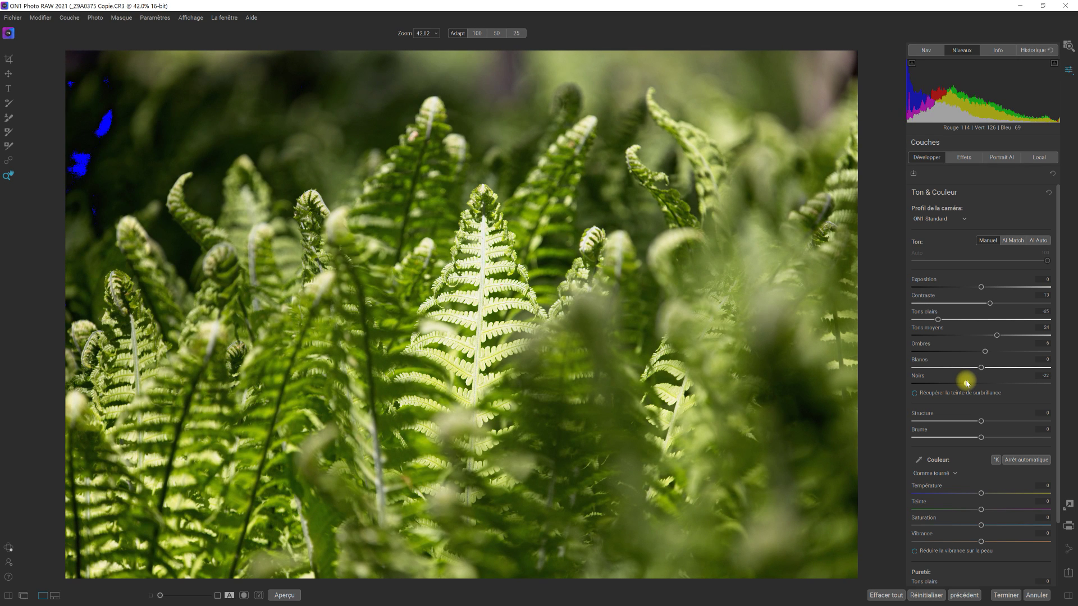
{"action": "left_click_drag", "start_coordinate": [966, 384], "coordinate": [964, 383]}
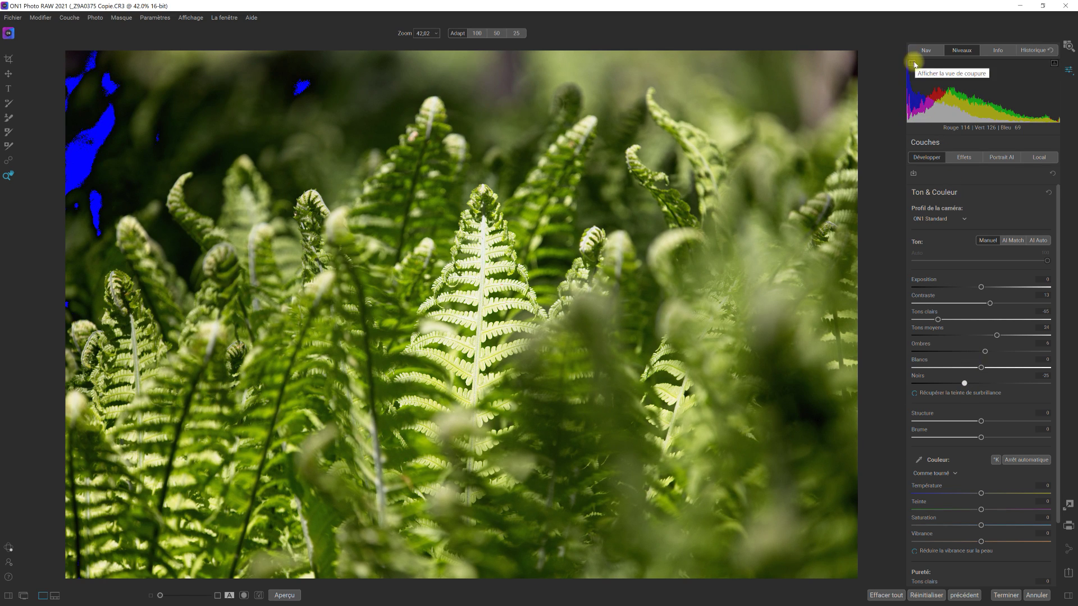
{"action": "left_click", "coordinate": [912, 63]}
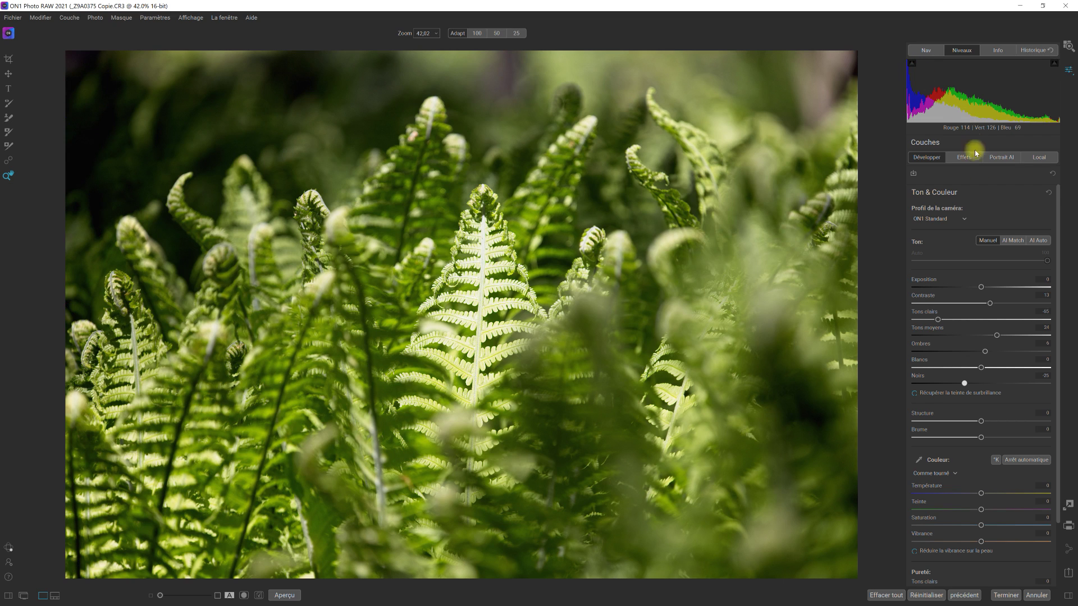
Step: Set the photo's vibrance to 13 and compare the developed version with the original
{"action": "left_click_drag", "start_coordinate": [1059, 295], "coordinate": [1070, 376]}
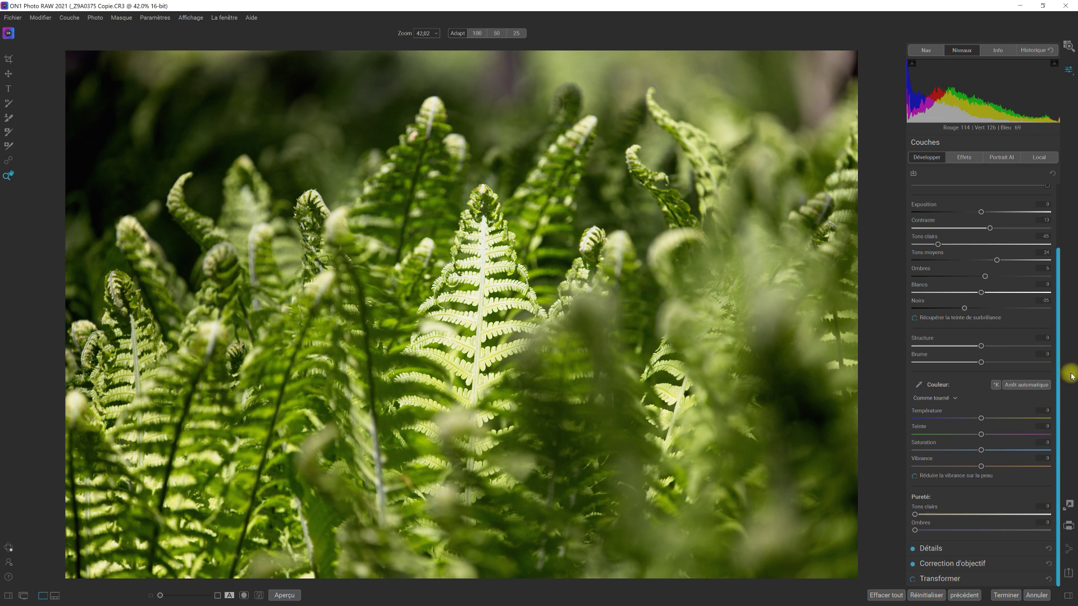
{"action": "left_click_drag", "start_coordinate": [982, 469], "coordinate": [989, 466]}
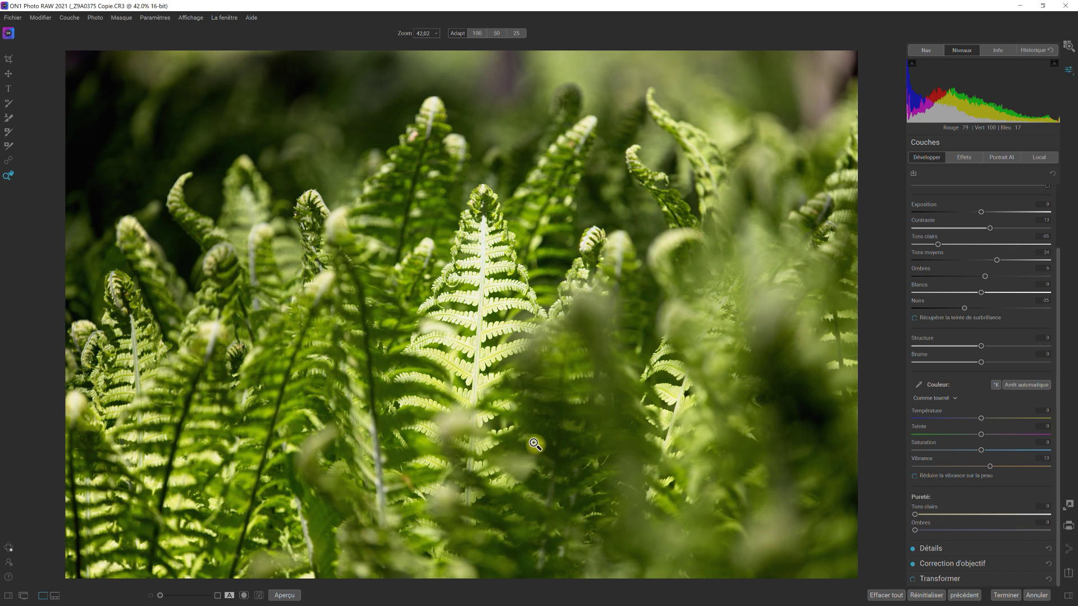
{"action": "left_click", "coordinate": [285, 595]}
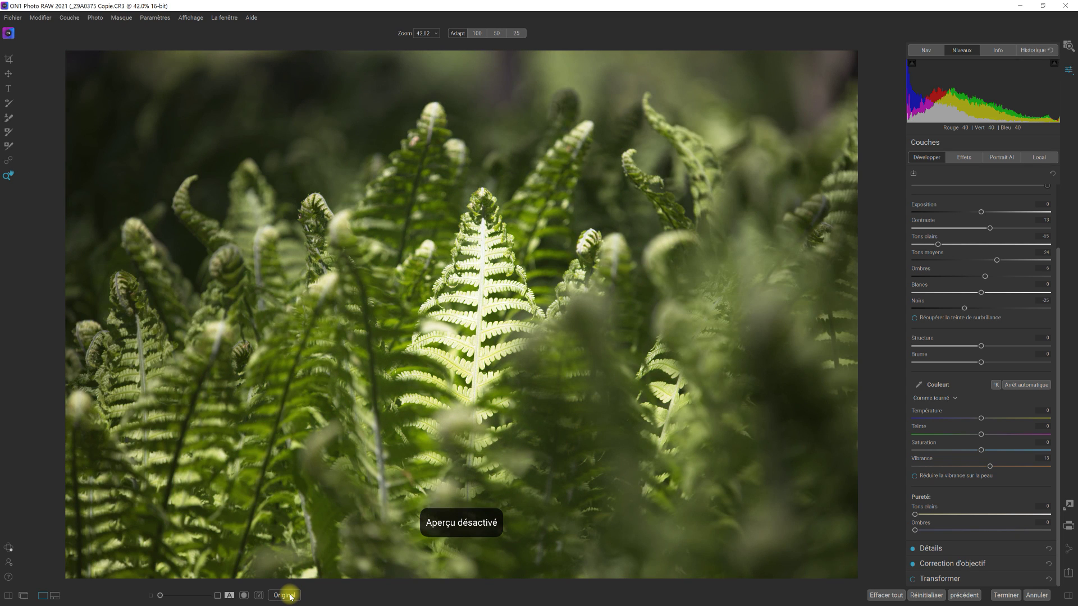
{"action": "left_click", "coordinate": [290, 597]}
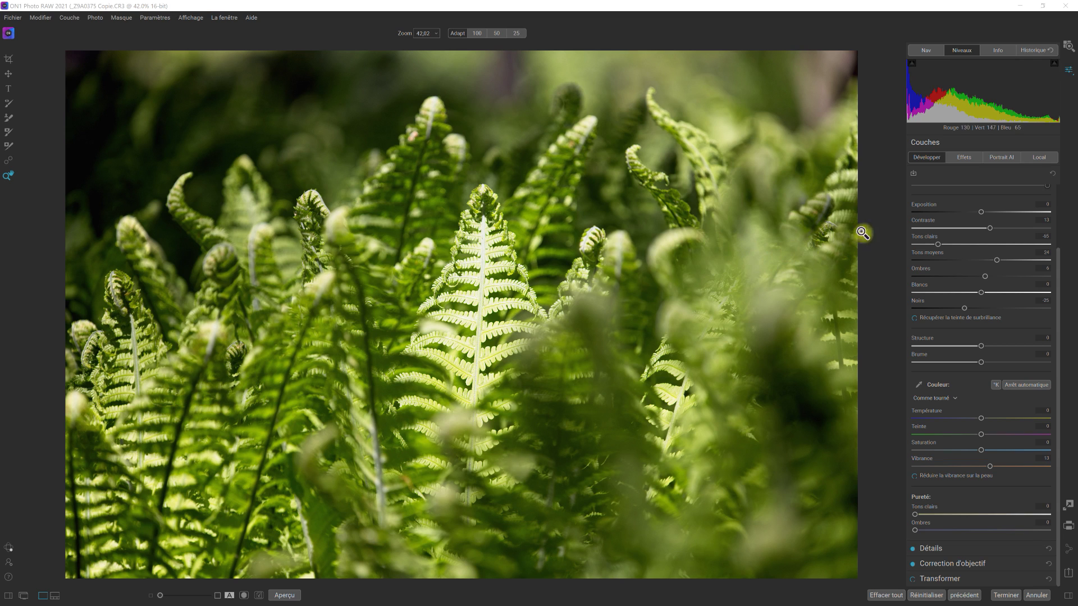
Step: Add a Contraste dynamique filter to the photo, compare it switched off and on, and collapse its settings
{"action": "left_click", "coordinate": [963, 157]}
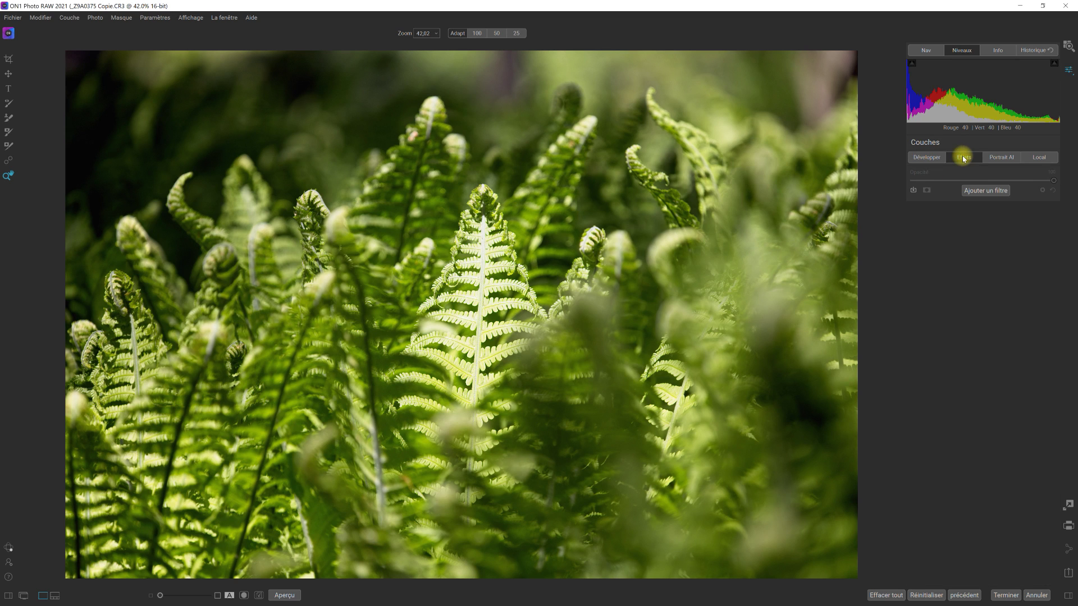
{"action": "left_click", "coordinate": [993, 191]}
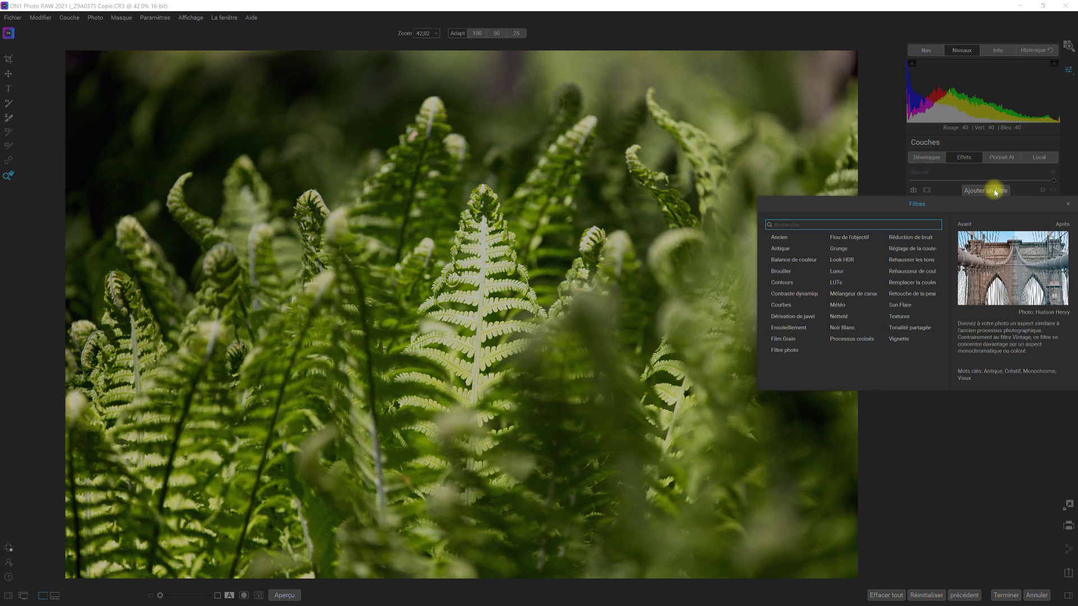
{"action": "left_click", "coordinate": [806, 294]}
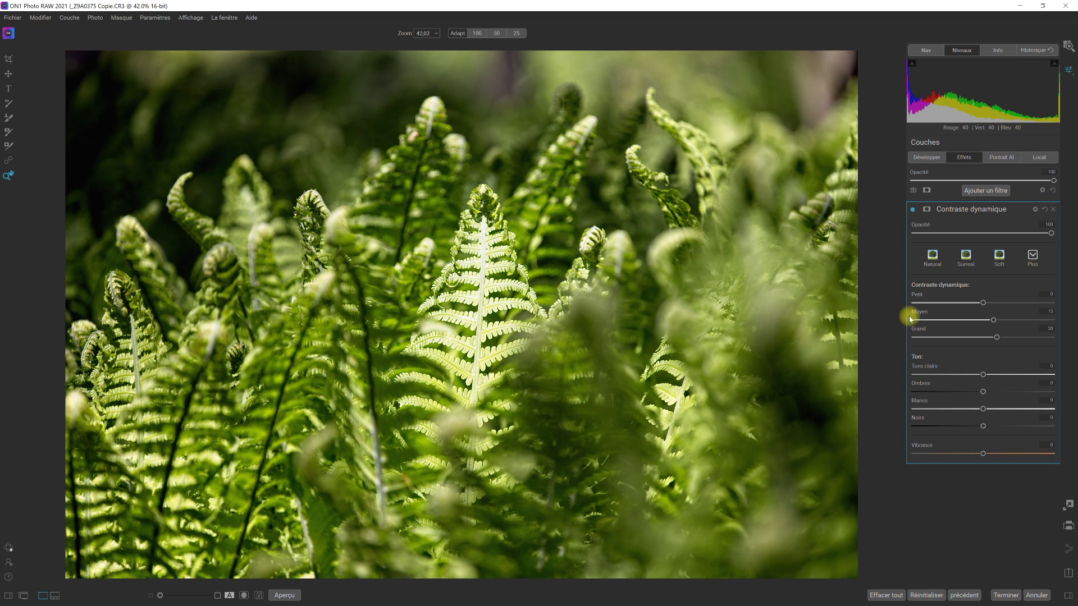
{"action": "left_click", "coordinate": [912, 210]}
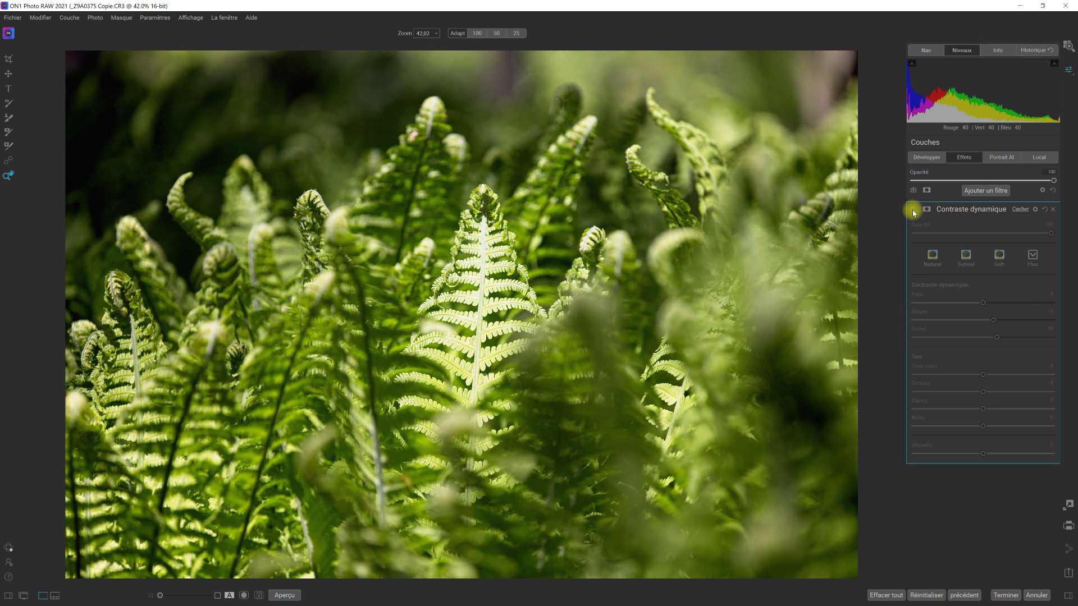
{"action": "left_click", "coordinate": [912, 209]}
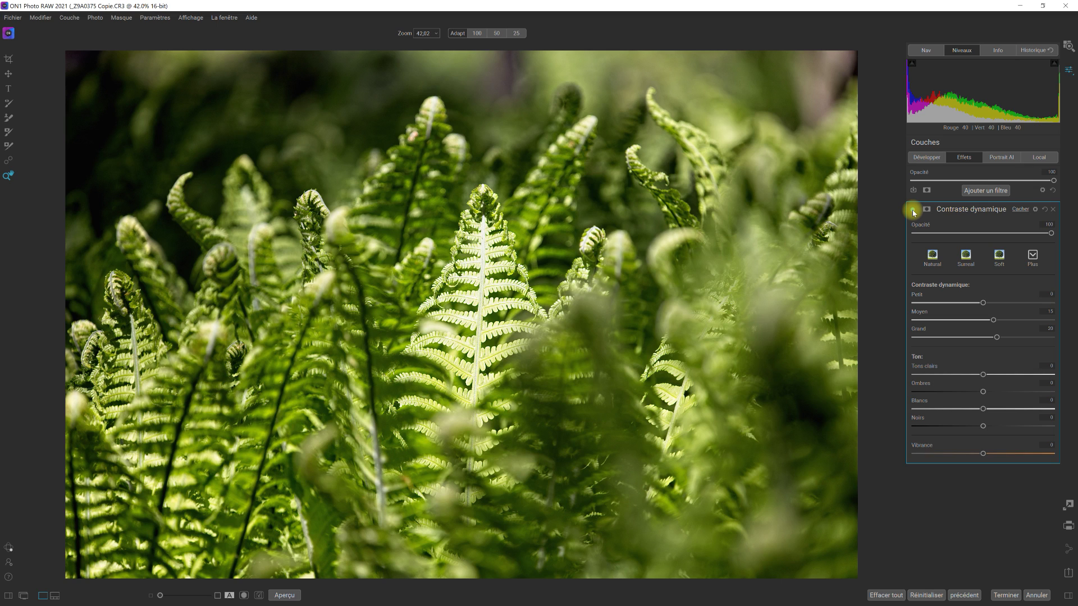
{"action": "left_click", "coordinate": [966, 212]}
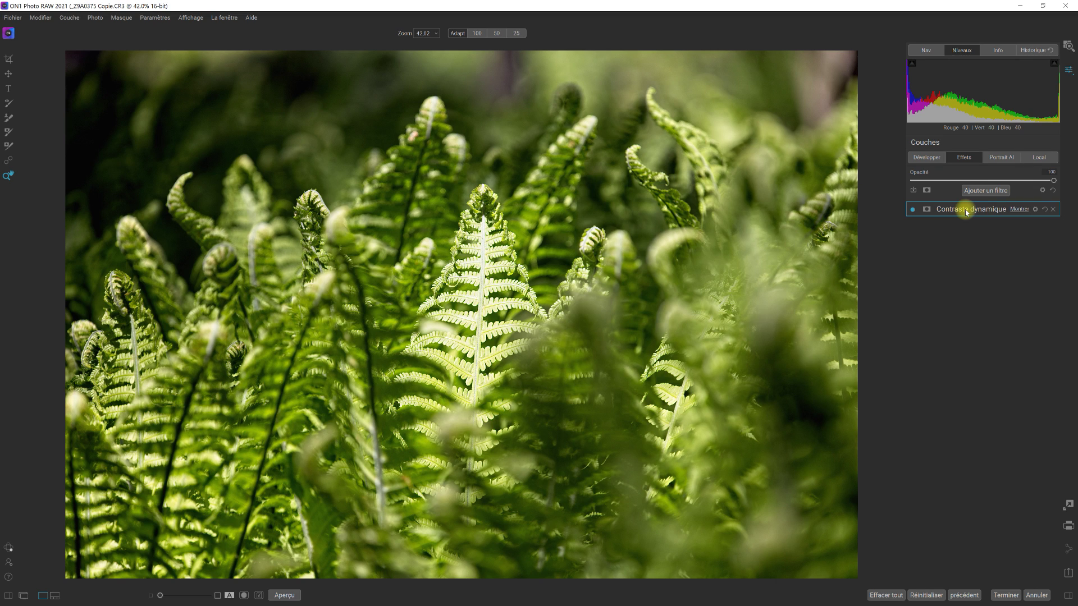
Step: Add a Lueur filter with the Dark Glow style above the dynamic contrast and collapse its settings
{"action": "left_click", "coordinate": [987, 190]}
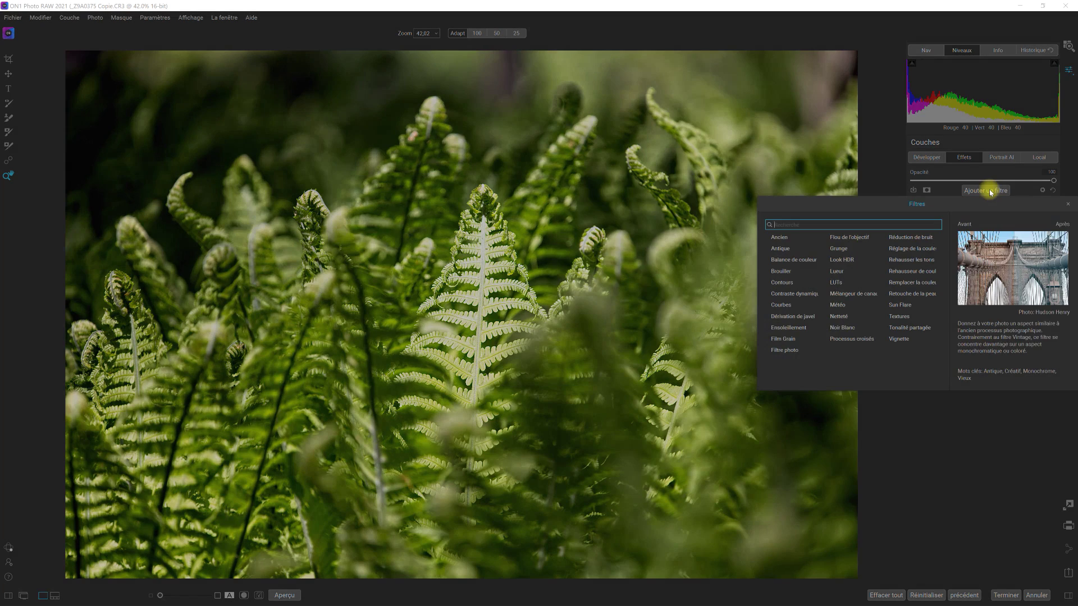
{"action": "left_click", "coordinate": [836, 271]}
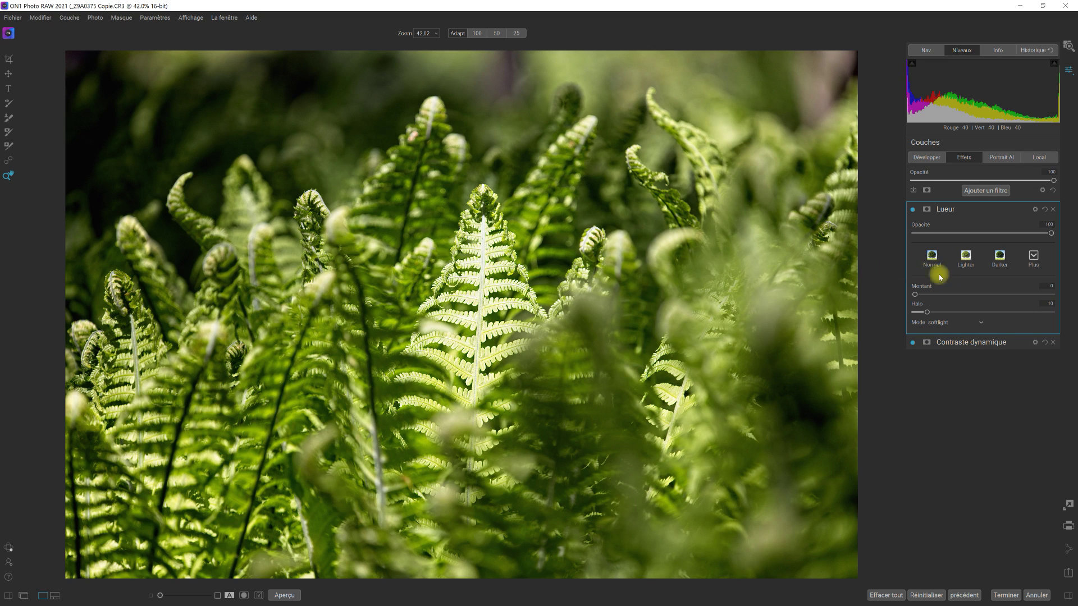
{"action": "left_click", "coordinate": [1034, 257]}
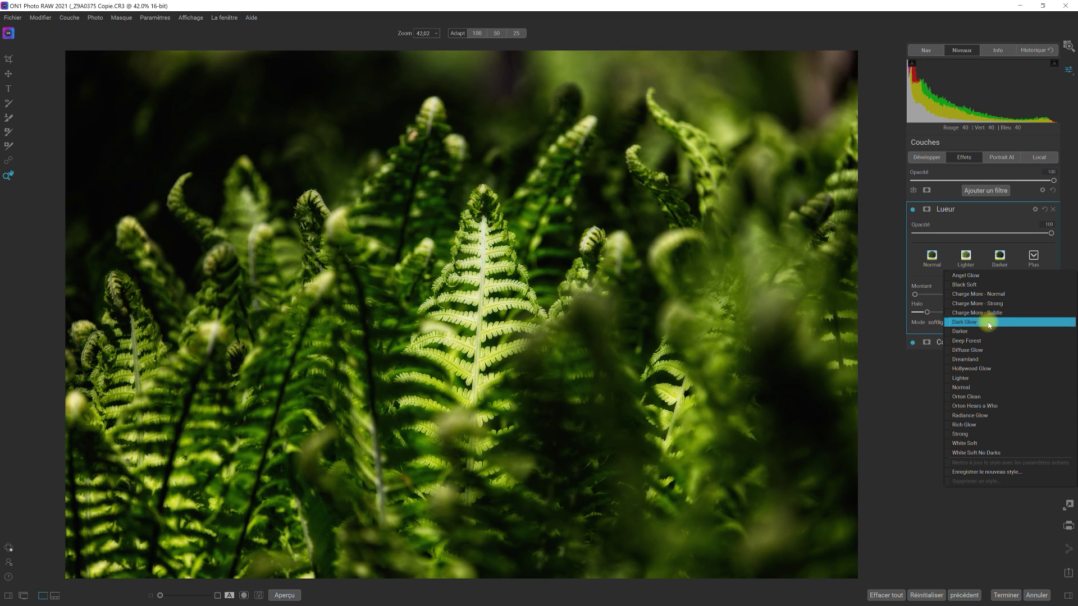
{"action": "left_click", "coordinate": [988, 323]}
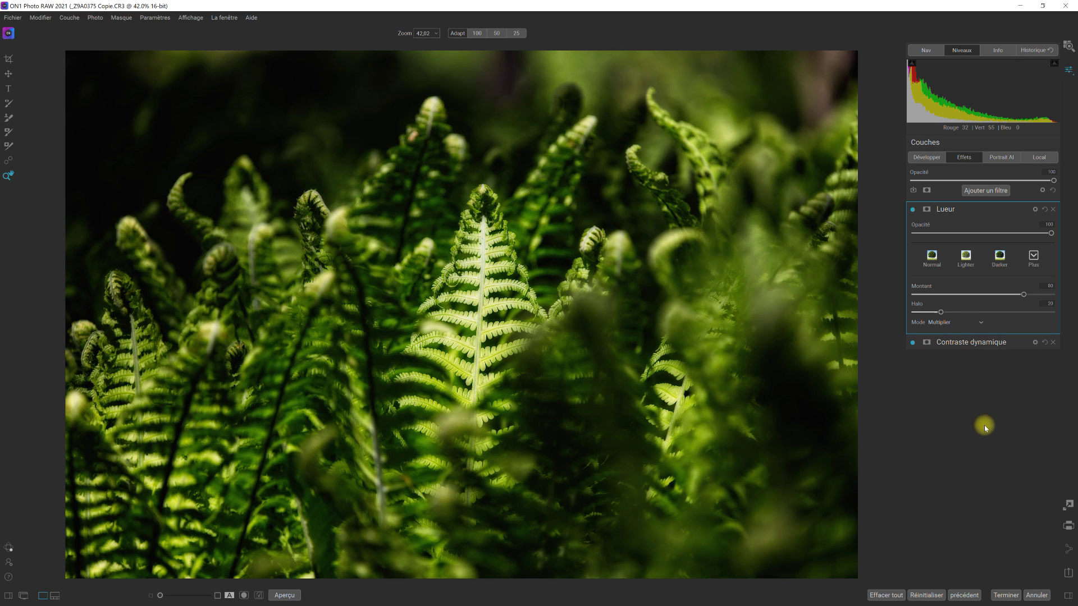
{"action": "left_click", "coordinate": [951, 209]}
Step: Add a Sun Flare filter to the photo and choose the Sun-Flare-07 texture
{"action": "left_click", "coordinate": [981, 191]}
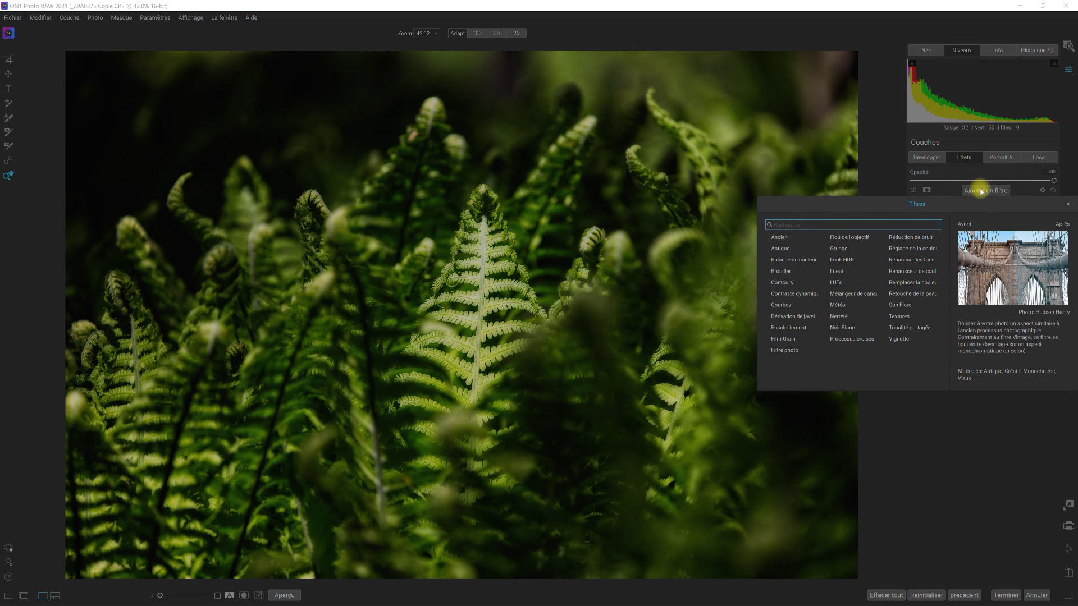
{"action": "left_click", "coordinate": [905, 307]}
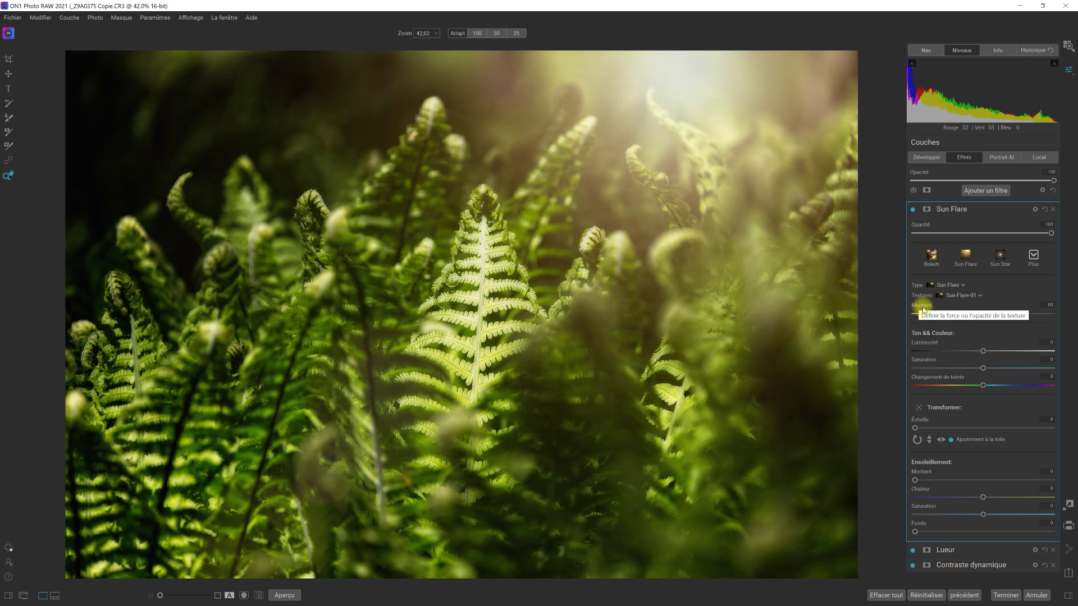
{"action": "left_click", "coordinate": [981, 295]}
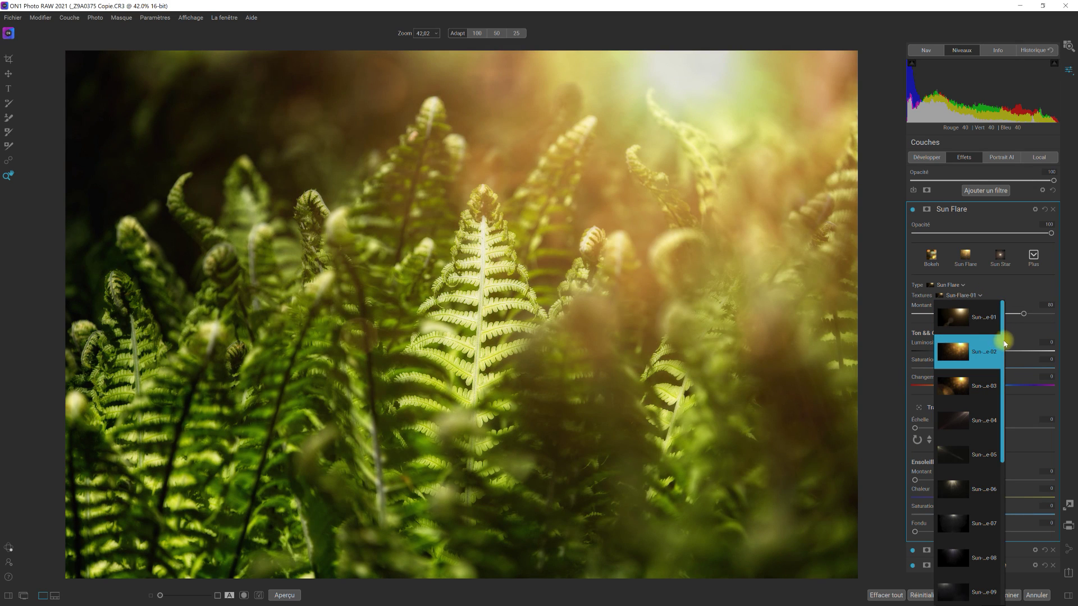
{"action": "left_click_drag", "start_coordinate": [1006, 339], "coordinate": [1004, 368]}
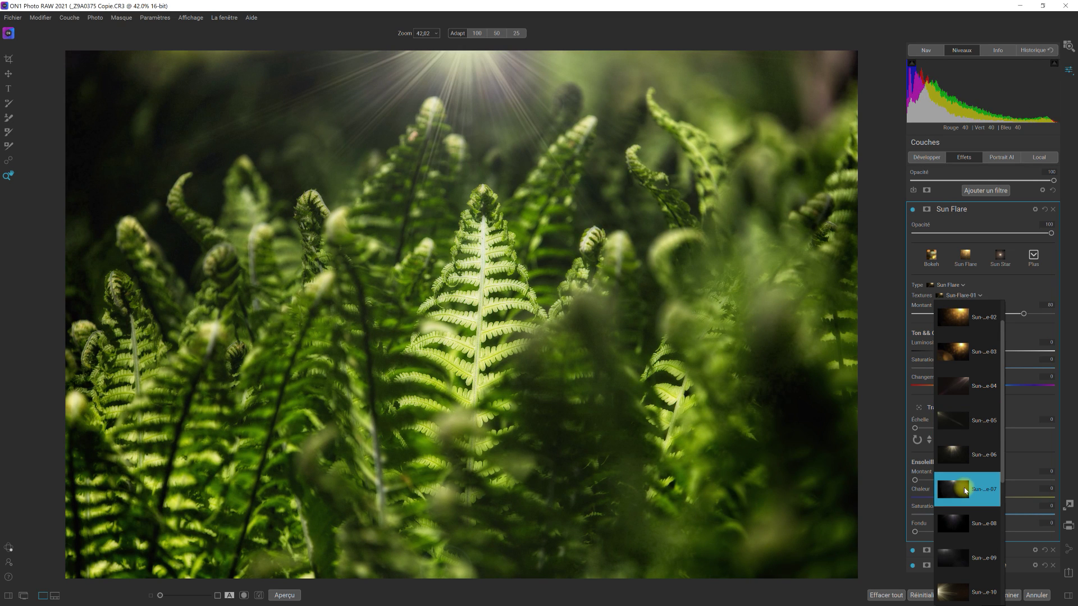
{"action": "left_click", "coordinate": [964, 487]}
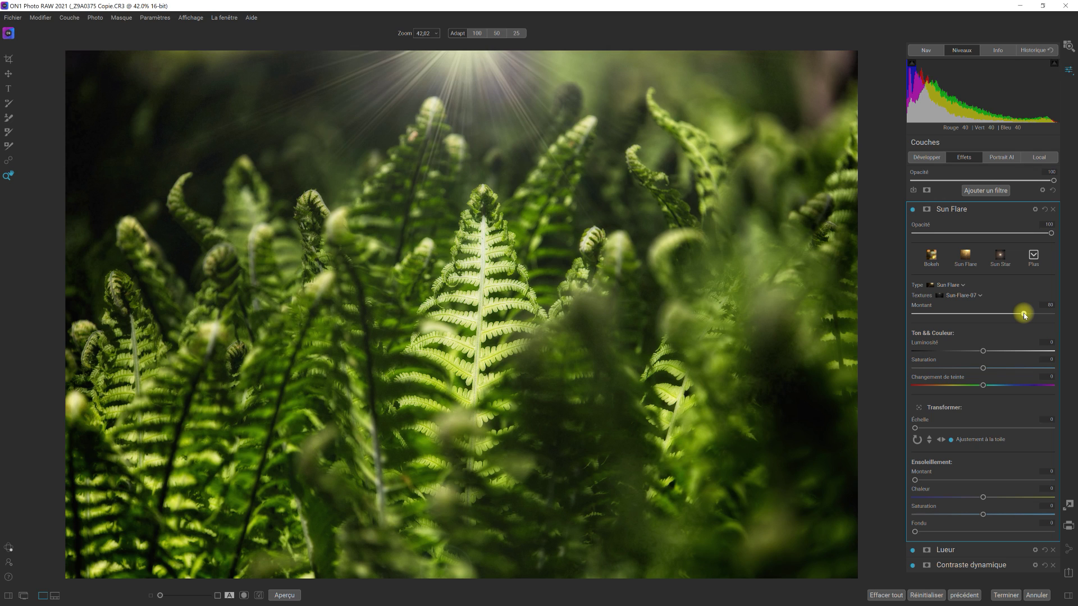
Step: Set the sun flare's amount (Montant) to 10, compare the filter off and on, and collapse its settings
{"action": "left_click_drag", "start_coordinate": [1023, 316], "coordinate": [928, 314]}
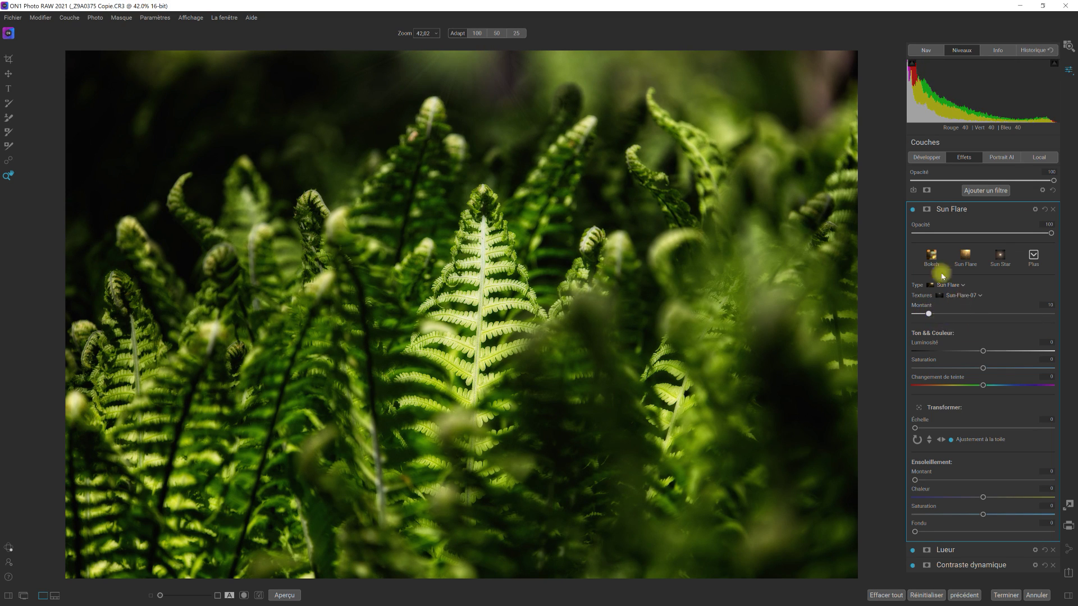
{"action": "left_click", "coordinate": [913, 209]}
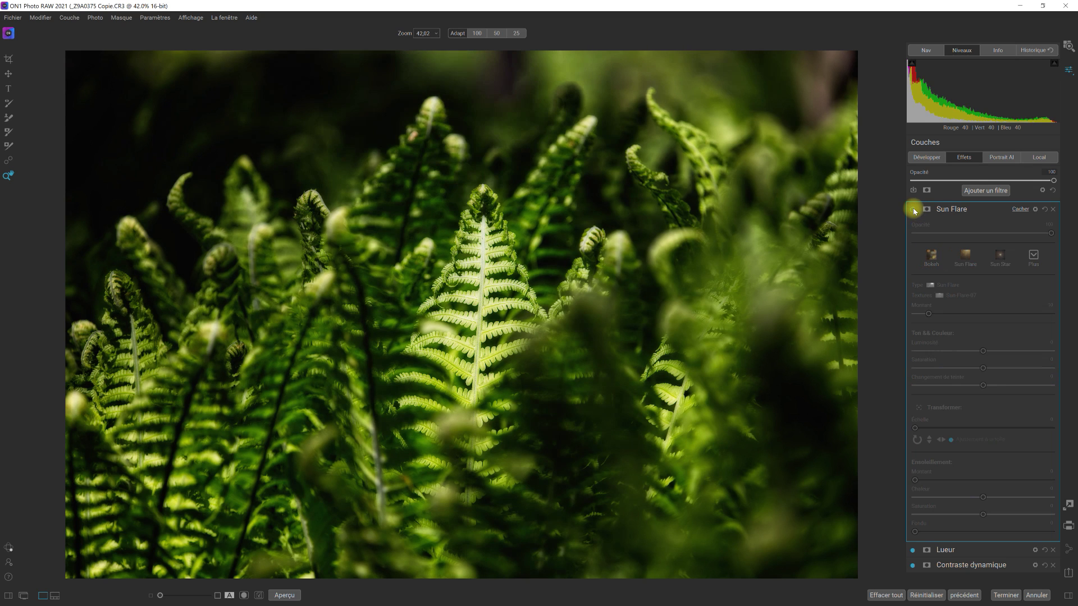
{"action": "left_click", "coordinate": [913, 210]}
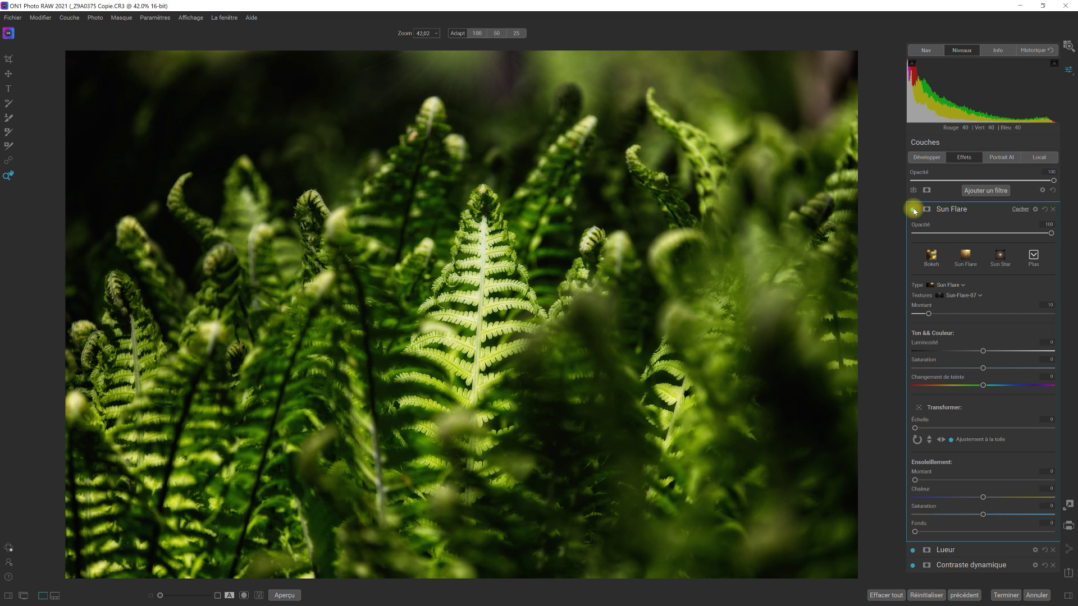
{"action": "left_click", "coordinate": [960, 211]}
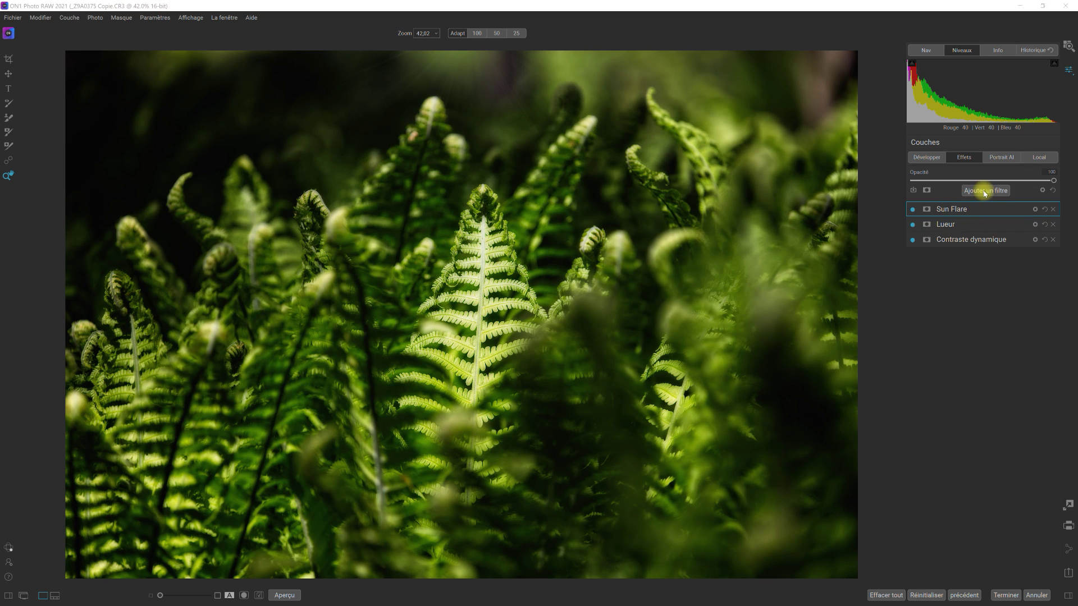
Step: Add a Vignette filter to the photo with the Big Softy style and collapse its settings
{"action": "left_click", "coordinate": [984, 192]}
{"action": "left_click", "coordinate": [906, 340]}
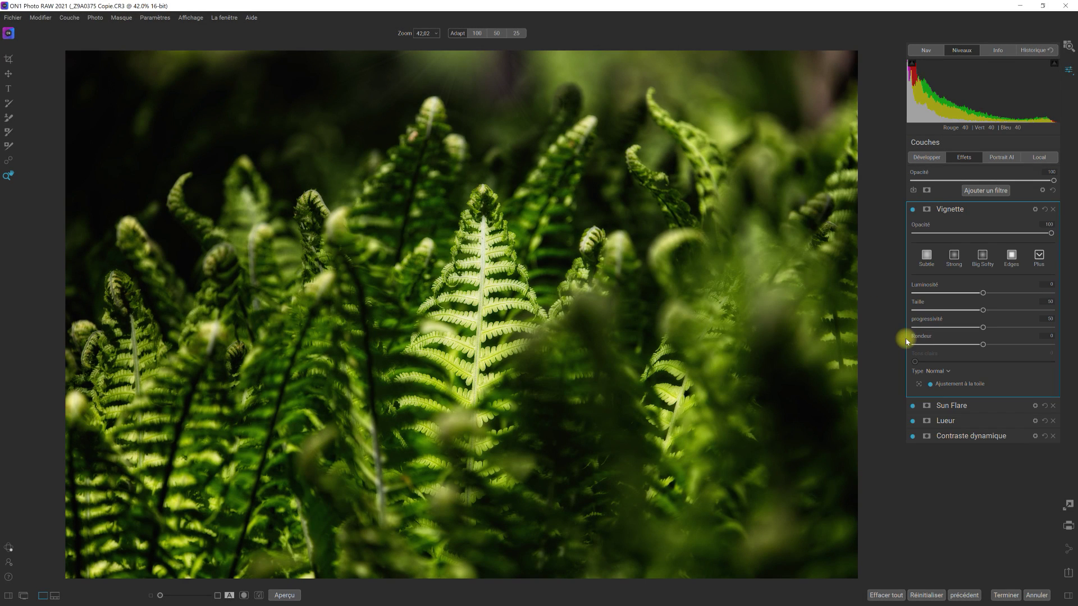
{"action": "left_click", "coordinate": [986, 260]}
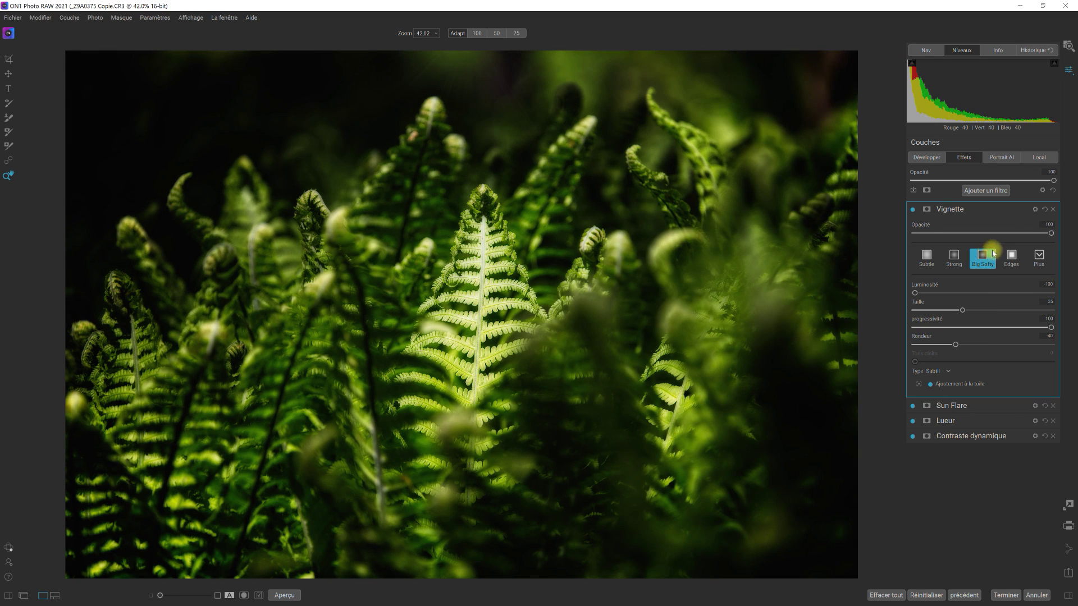
{"action": "mouse_move", "coordinate": [956, 212]}
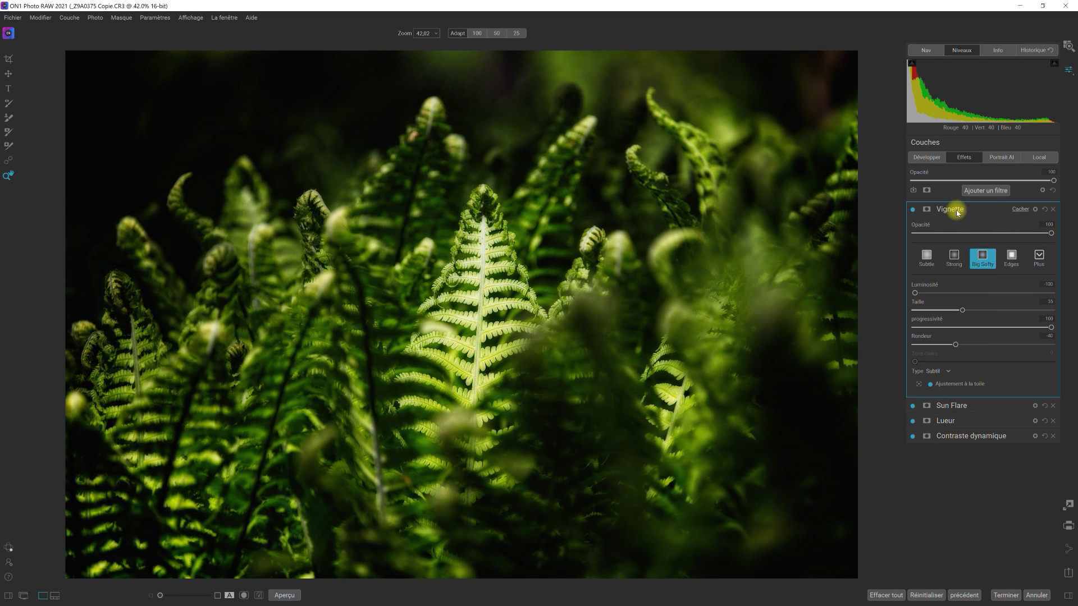
{"action": "left_click", "coordinate": [956, 212]}
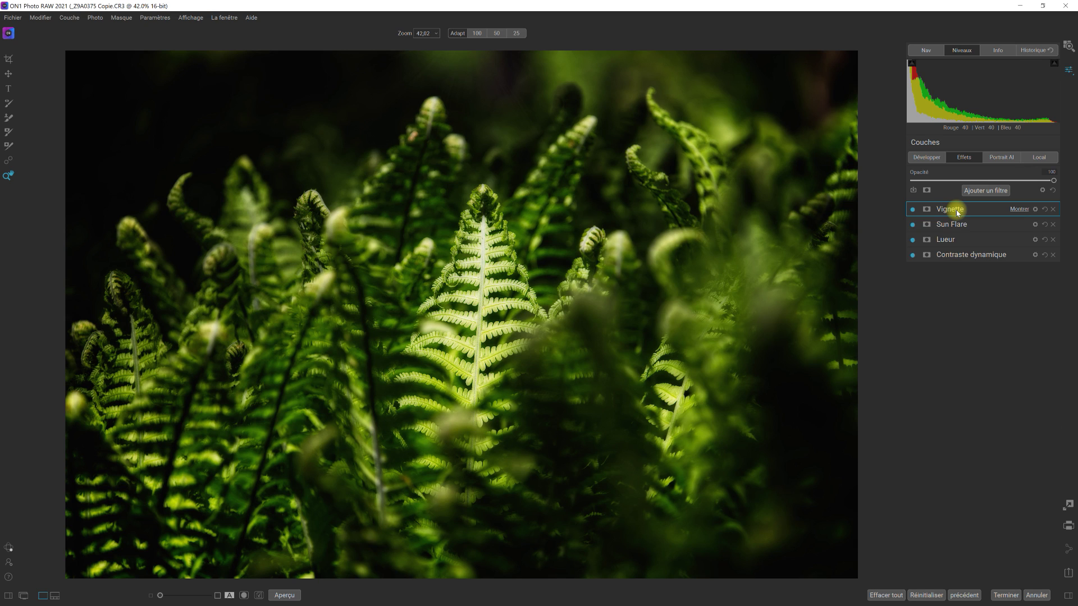
Step: Compare the photo with the Vignette filter switched off and on
{"action": "left_click", "coordinate": [913, 225]}
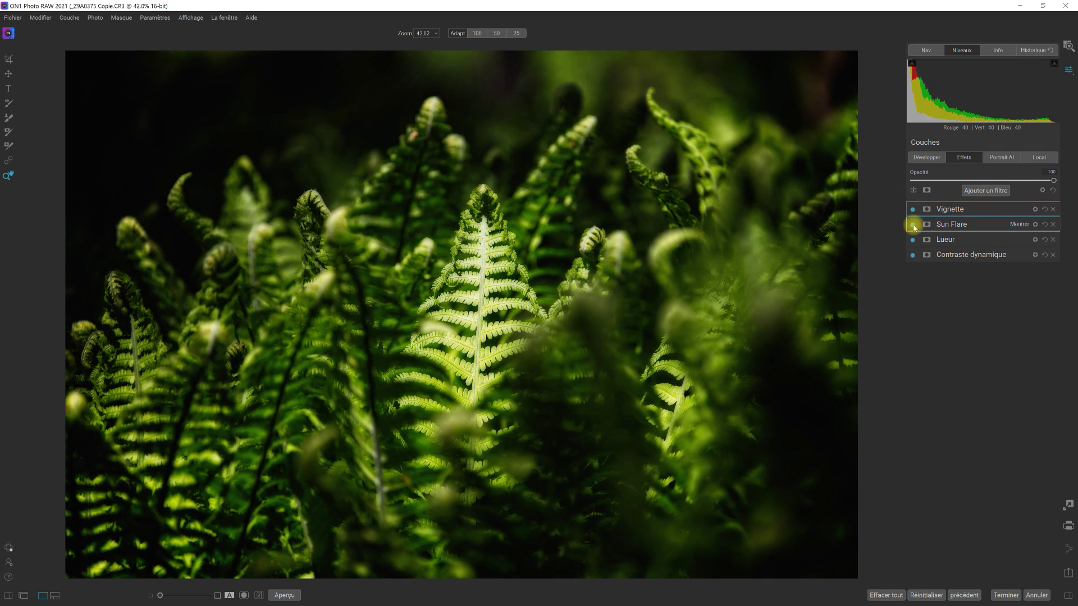
{"action": "left_click", "coordinate": [913, 209]}
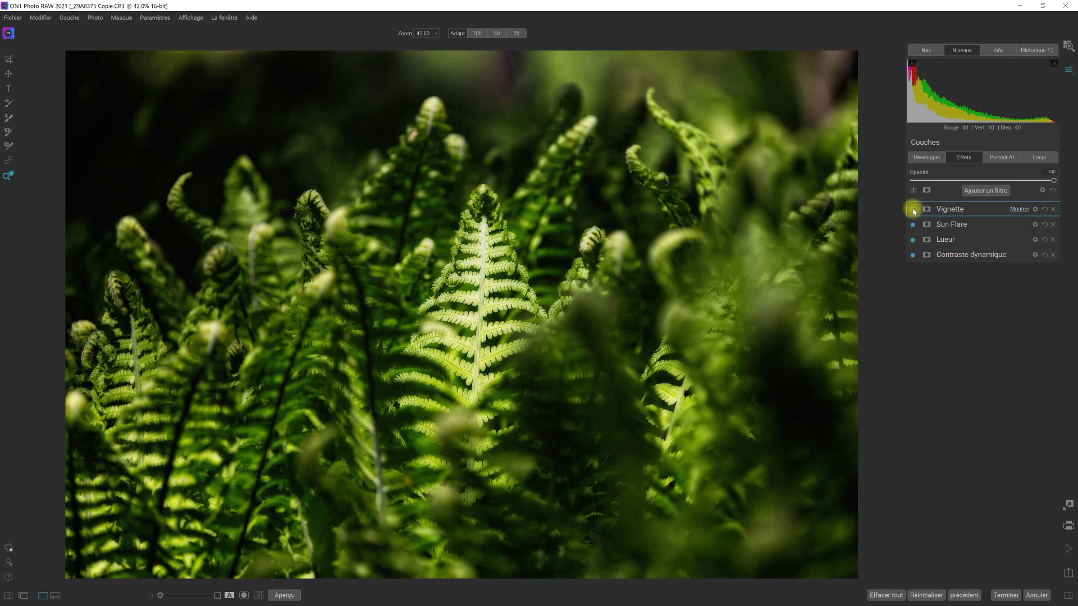
{"action": "left_click", "coordinate": [913, 210]}
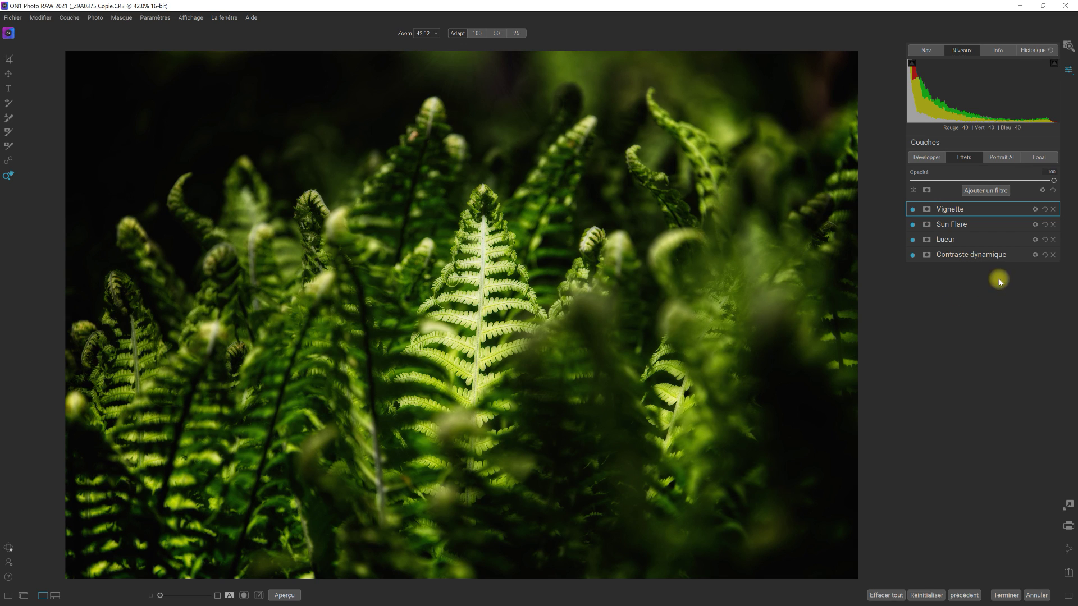
Step: Add a Météo filter above the vignette and apply its Eugene style
{"action": "left_click", "coordinate": [989, 191]}
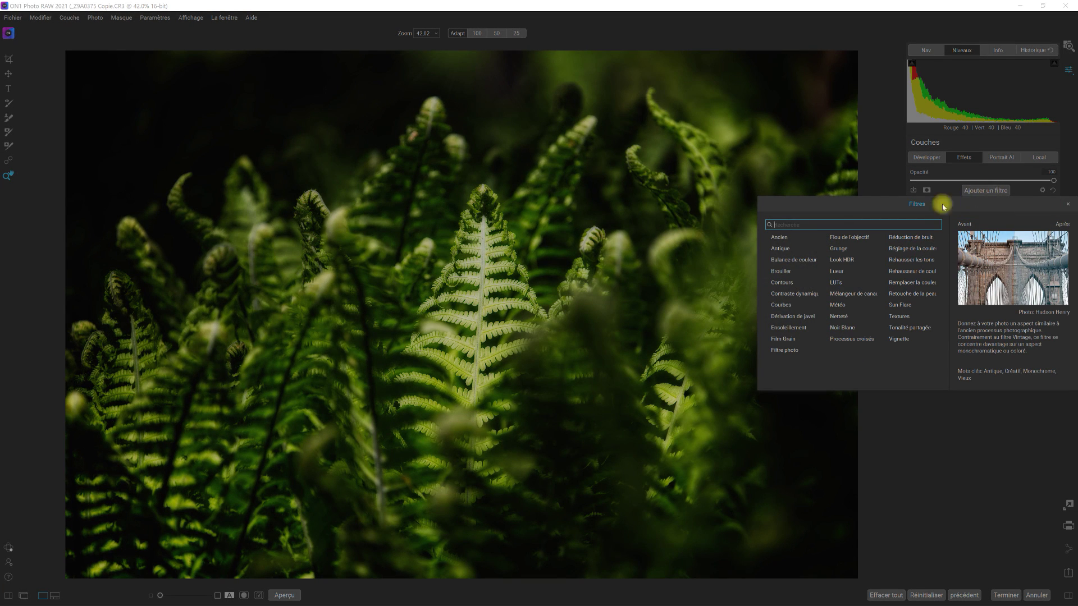
{"action": "left_click", "coordinate": [844, 308]}
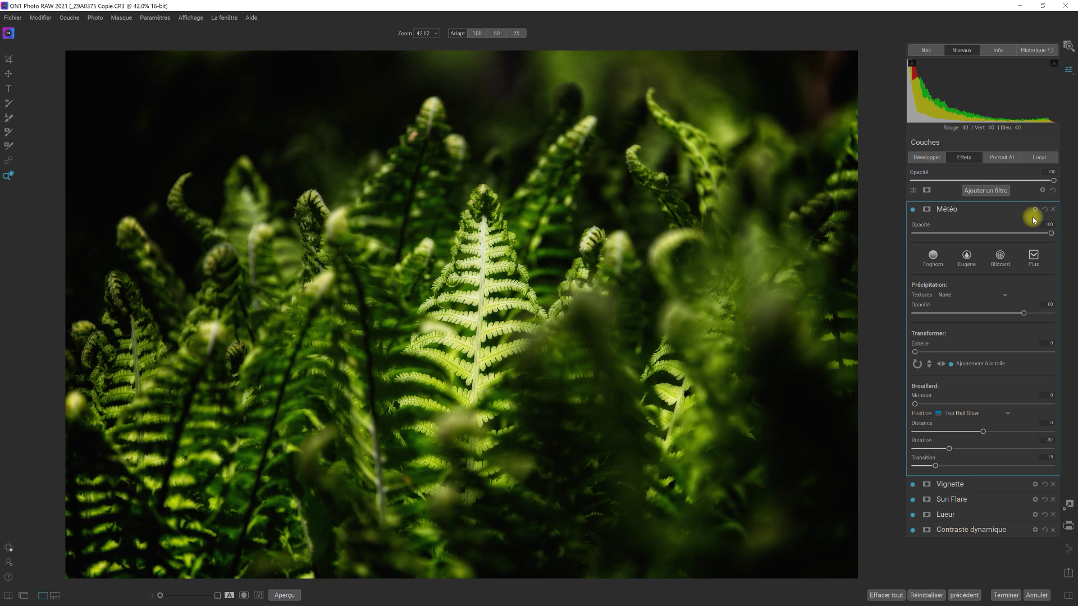
{"action": "left_click", "coordinate": [967, 257]}
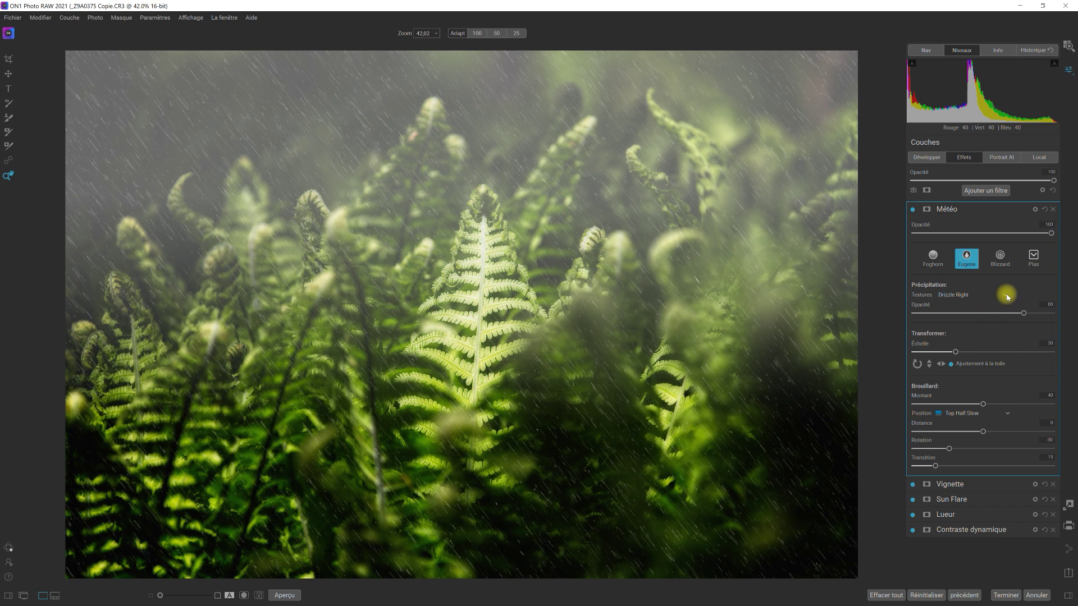
Step: Change the weather filter's precipitation texture to Rain Straight
{"action": "left_click", "coordinate": [1007, 297]}
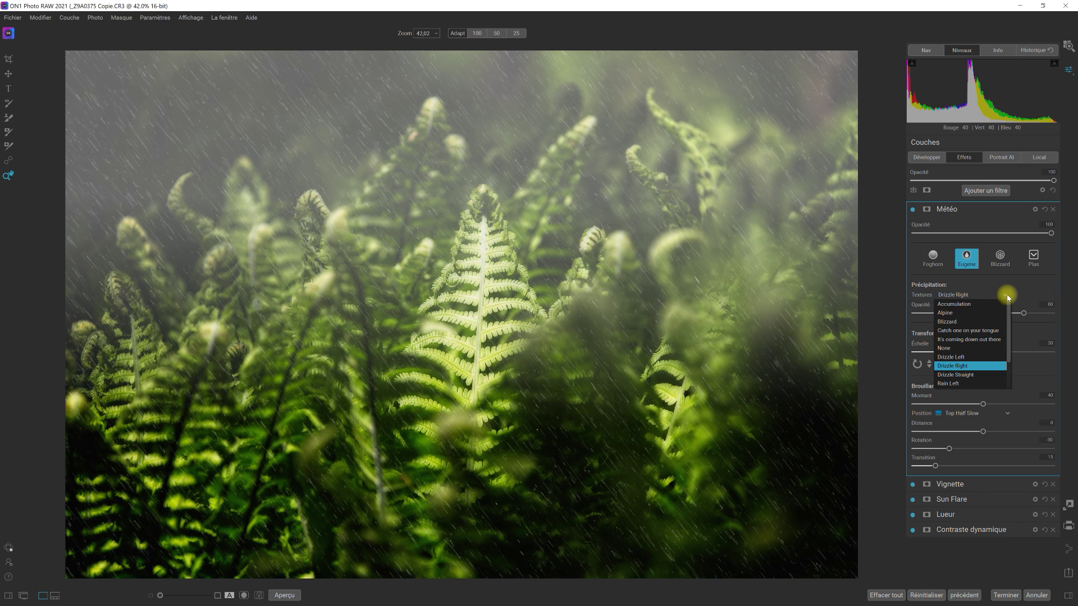
{"action": "scroll", "coordinate": [1010, 320], "scroll_direction": "down", "scroll_amount": 1}
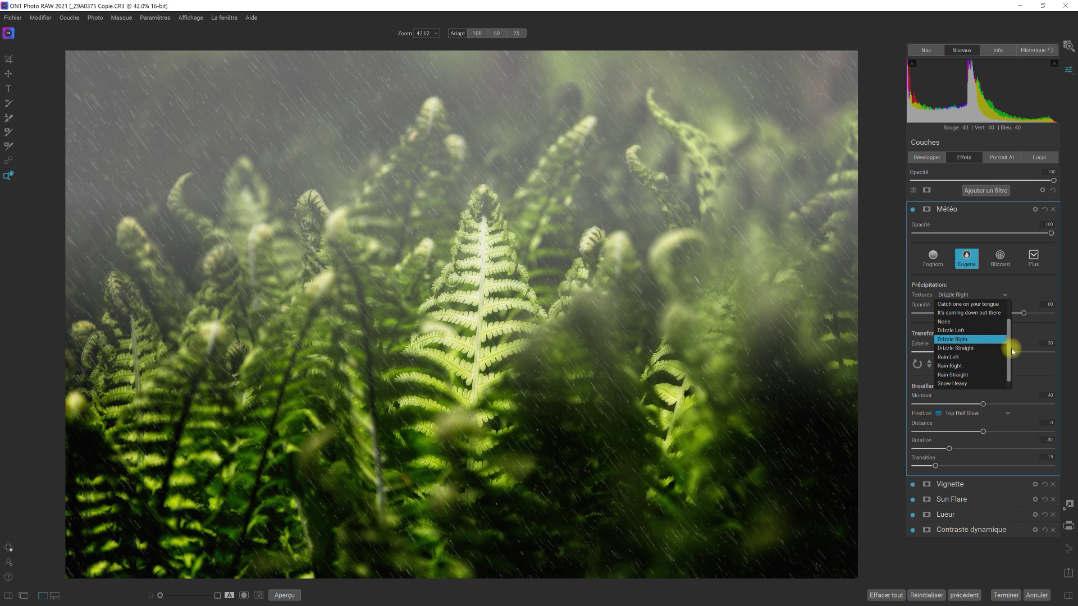
{"action": "scroll", "coordinate": [1005, 353], "scroll_direction": "down", "scroll_amount": 1}
{"action": "left_click", "coordinate": [990, 366]}
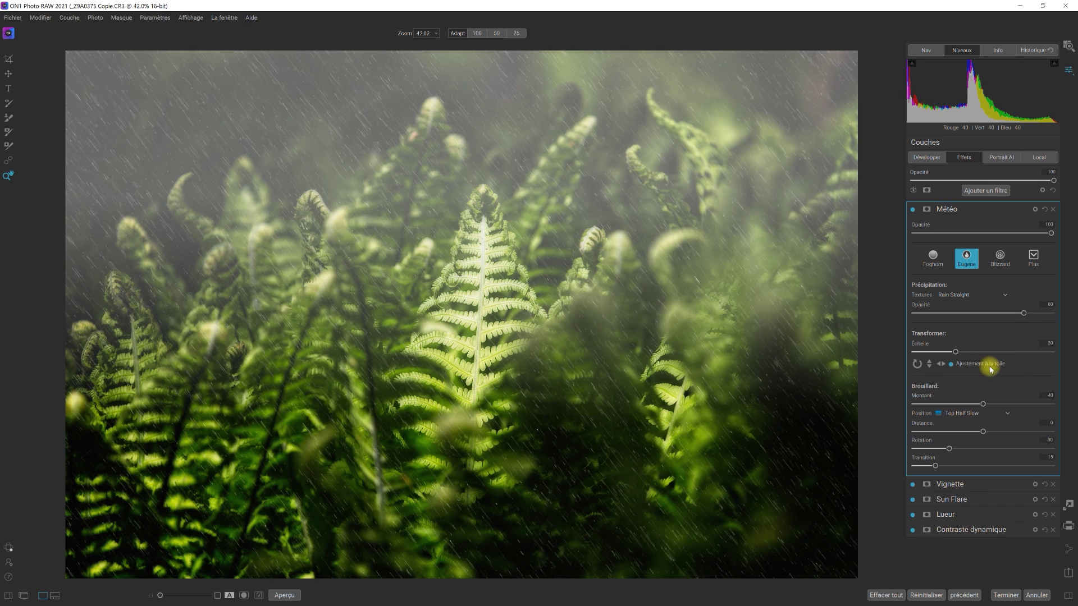
{"action": "left_click", "coordinate": [1002, 295]}
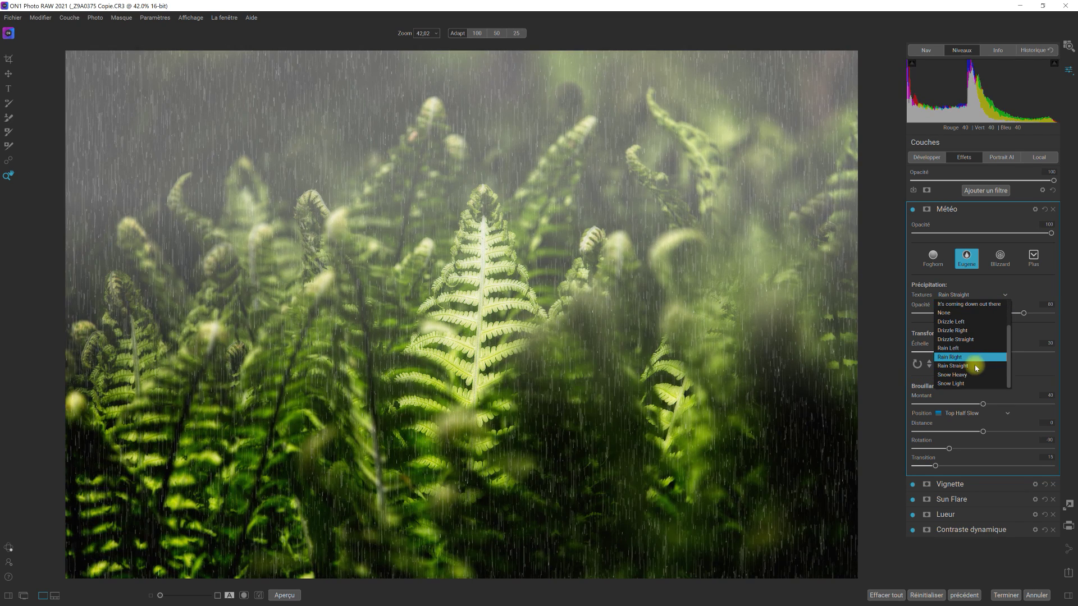
{"action": "left_click", "coordinate": [975, 366]}
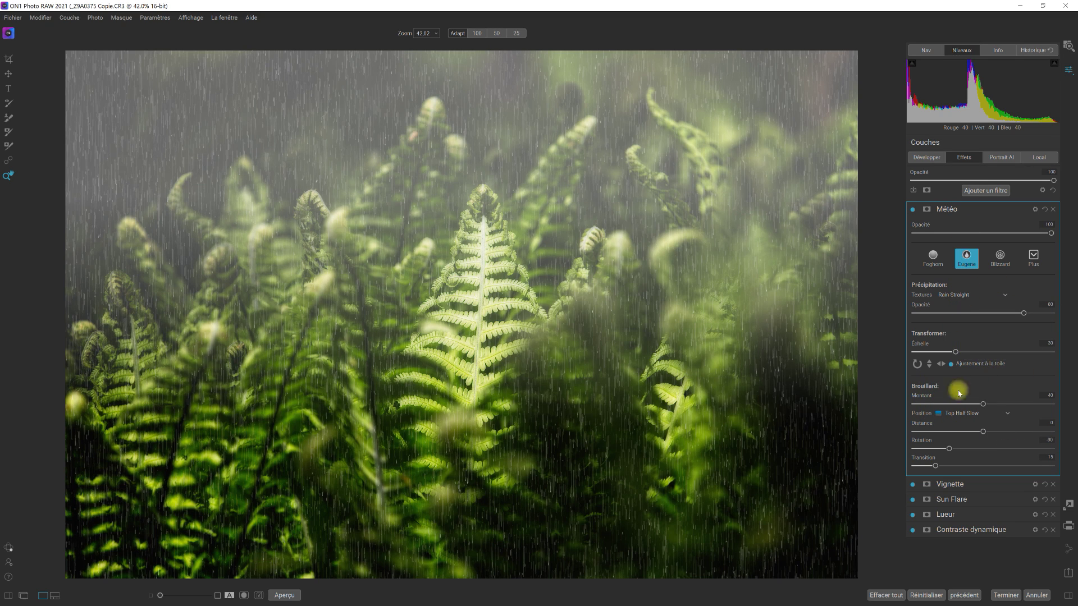
Step: Reset the weather filter's fog amount (Brouillard Montant) to 0 and lower the precipitation opacity to 14
{"action": "double_click", "coordinate": [926, 398]}
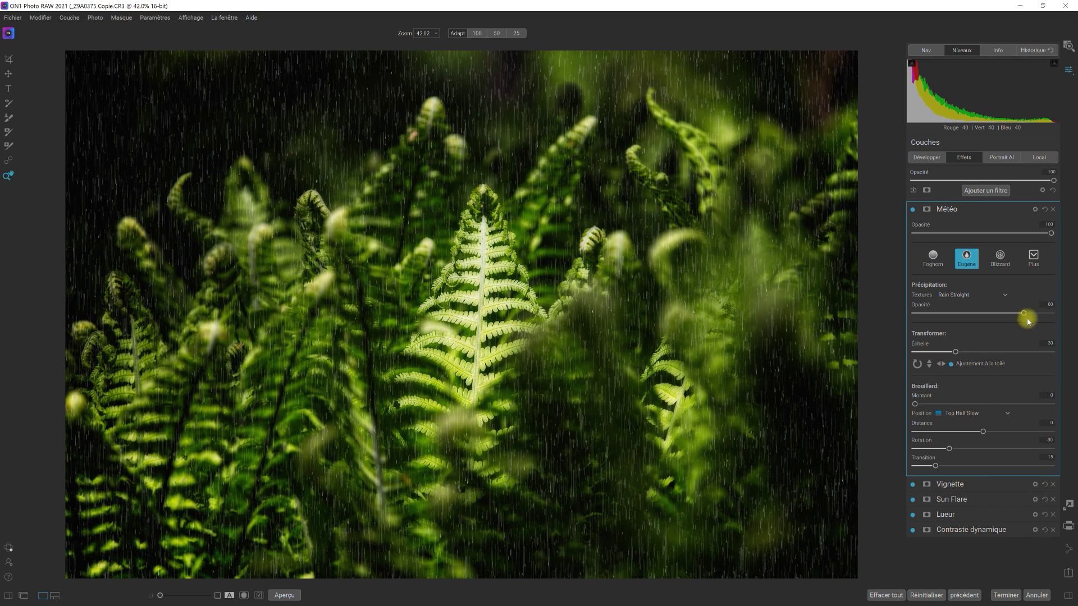
{"action": "left_click_drag", "start_coordinate": [1025, 314], "coordinate": [934, 318]}
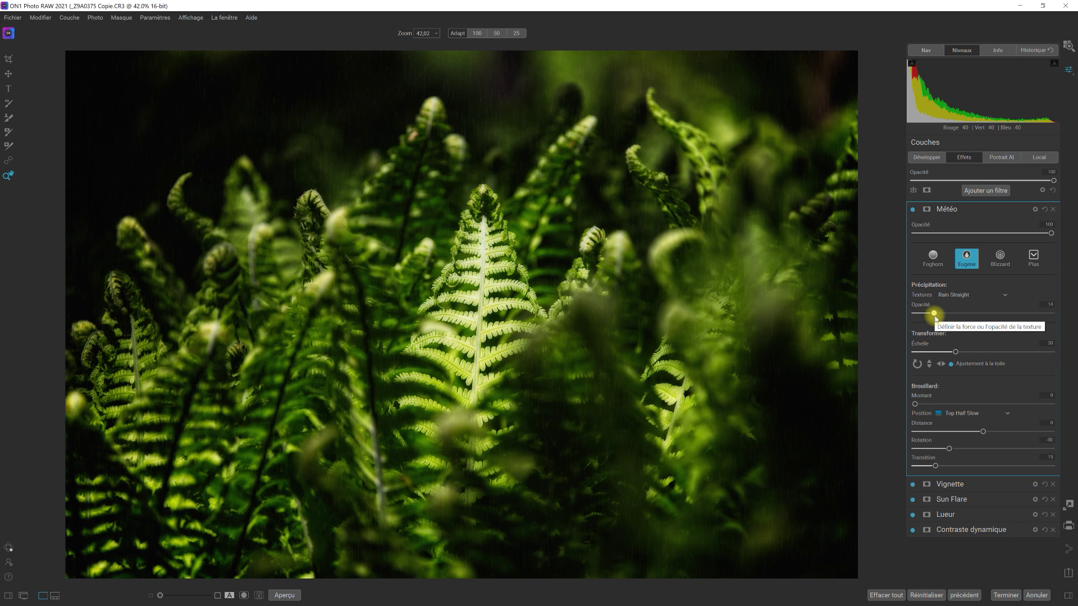
Step: Create a luminosity mask (Lumen) for the Météo filter and invert it with the mask view shown
{"action": "left_click", "coordinate": [926, 211]}
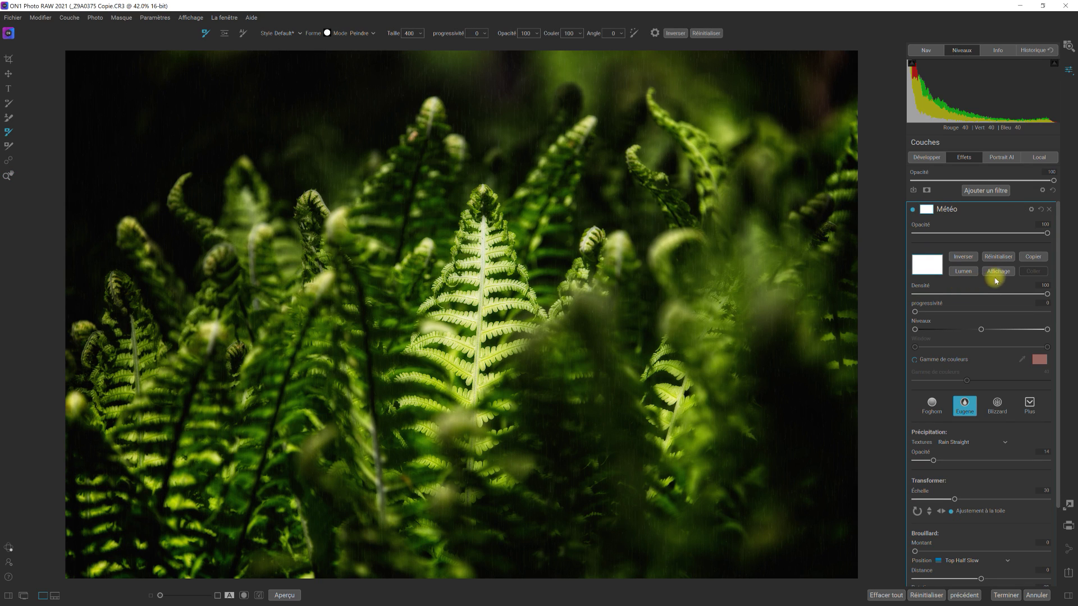
{"action": "left_click", "coordinate": [967, 274]}
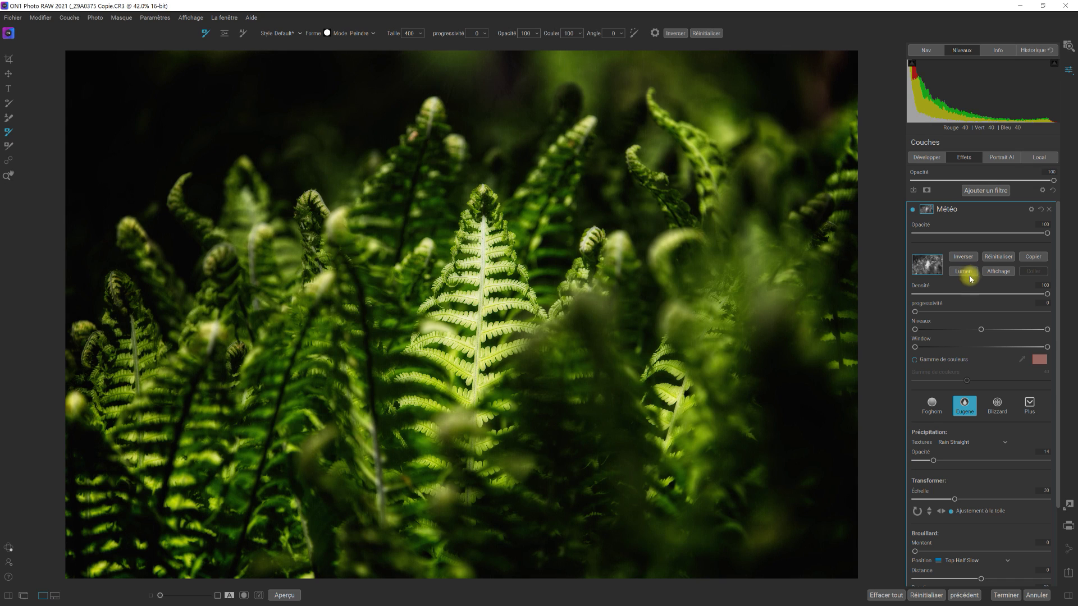
{"action": "left_click", "coordinate": [1000, 273]}
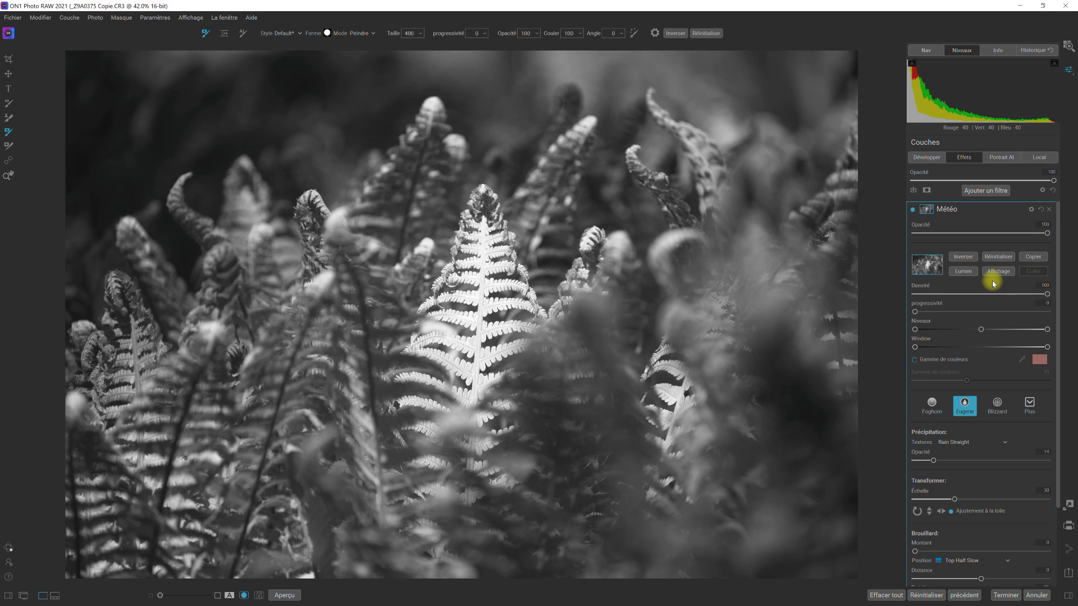
{"action": "left_click", "coordinate": [963, 257]}
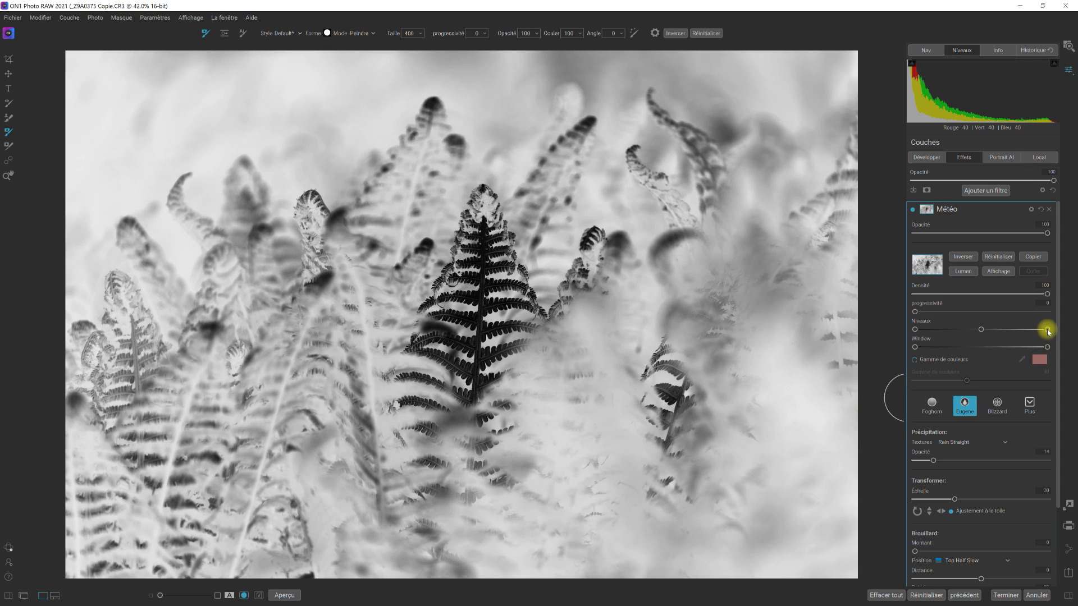
Step: Increase the mask's contrast by lowering its white and midtone levels (Niveaux), and close the mask view and mask settings
{"action": "left_click_drag", "start_coordinate": [1048, 331], "coordinate": [1009, 331]}
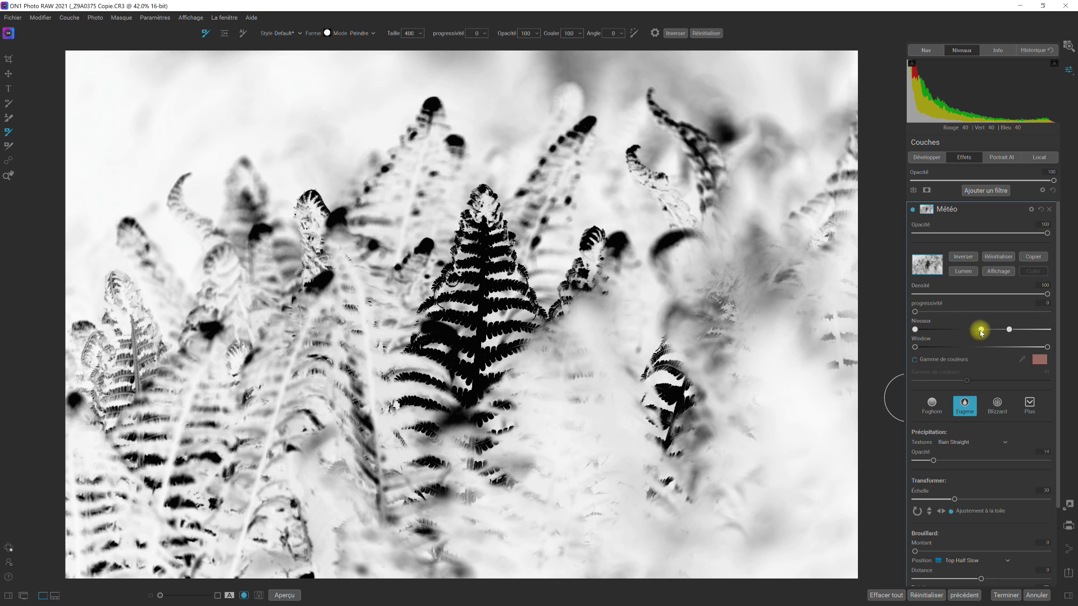
{"action": "mouse_move", "coordinate": [981, 332]}
{"action": "left_mouse_down"}
{"action": "mouse_move", "coordinate": [956, 333]}
{"action": "mouse_move", "coordinate": [999, 332]}
{"action": "mouse_move", "coordinate": [983, 332]}
{"action": "left_mouse_up"}
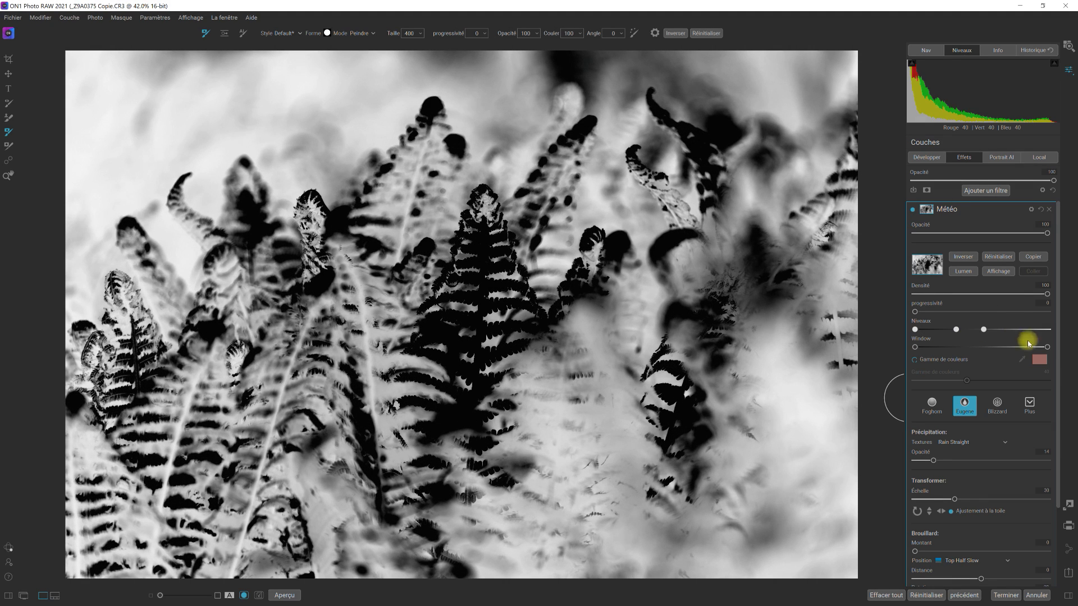
{"action": "left_click", "coordinate": [998, 271]}
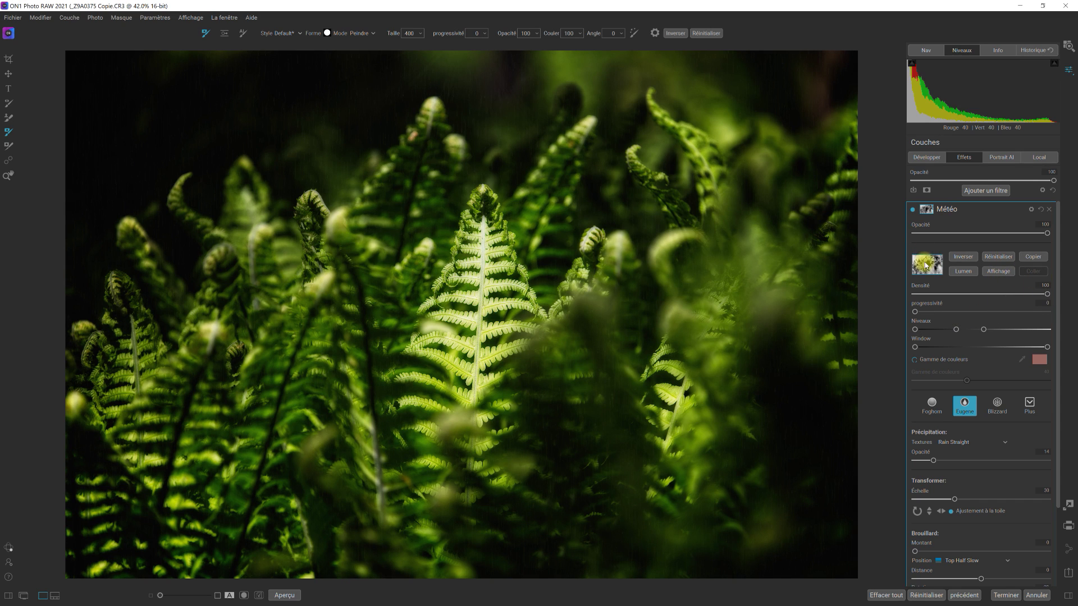
{"action": "left_click", "coordinate": [926, 209]}
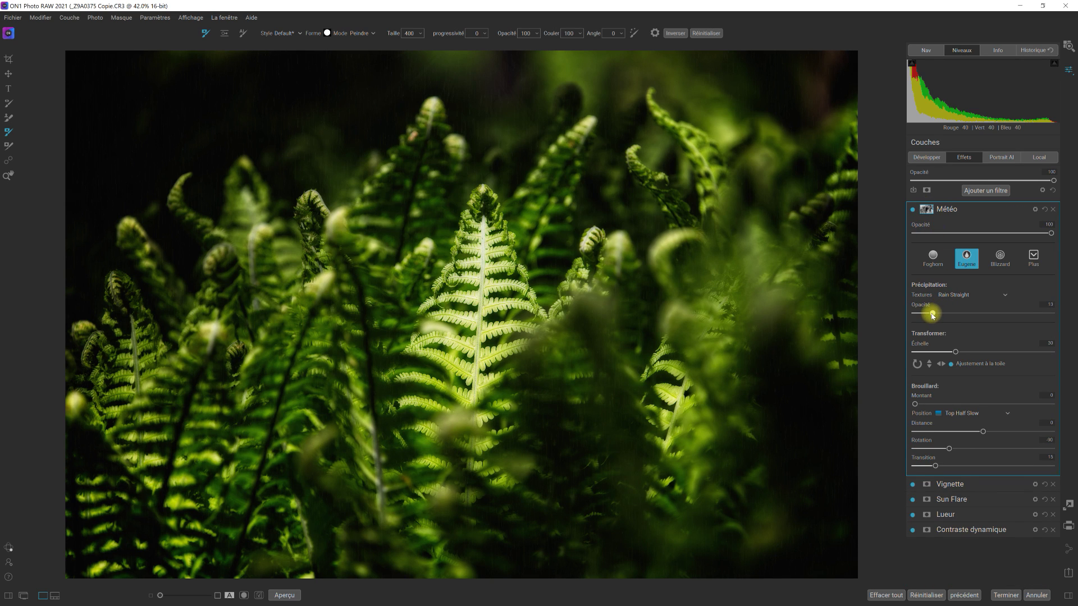
Step: Reduce the rain texture's opacity to 10 and collapse the Météo filter's settings
{"action": "left_click_drag", "start_coordinate": [933, 315], "coordinate": [928, 315]}
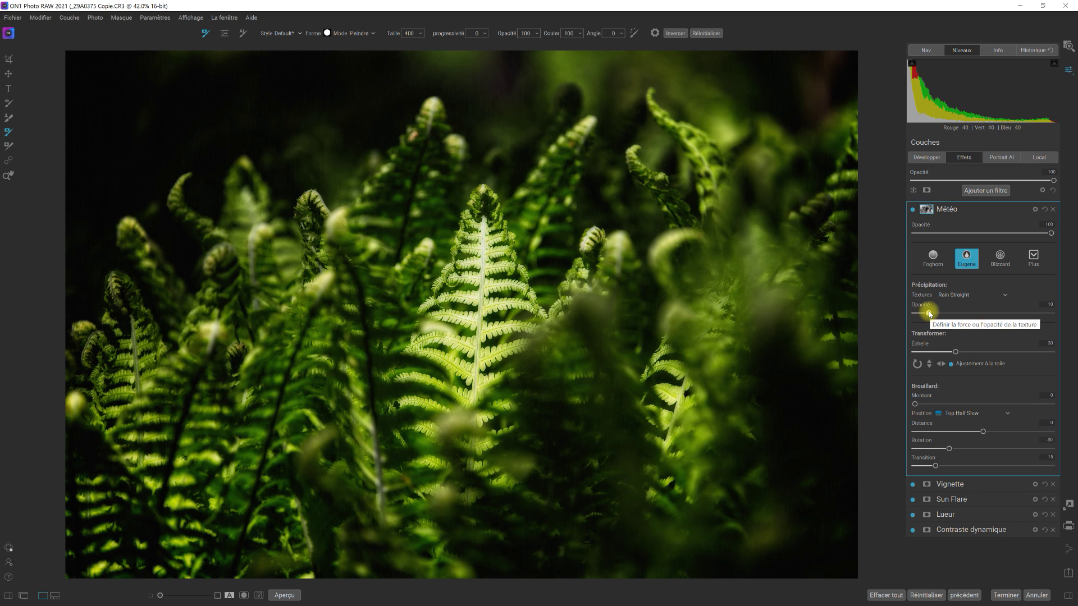
{"action": "mouse_move", "coordinate": [943, 206]}
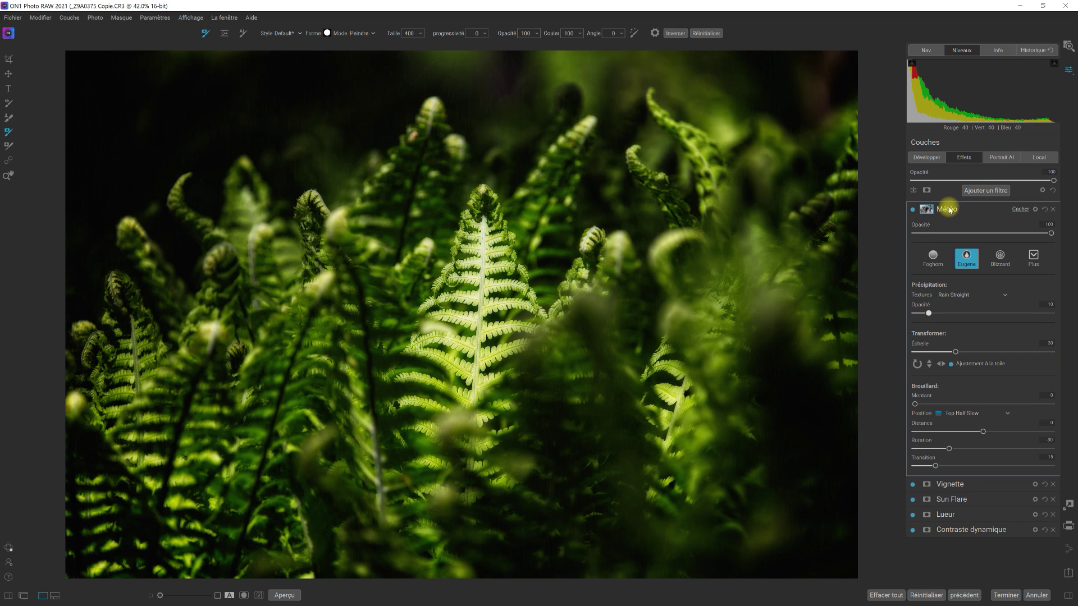
{"action": "left_click", "coordinate": [948, 209]}
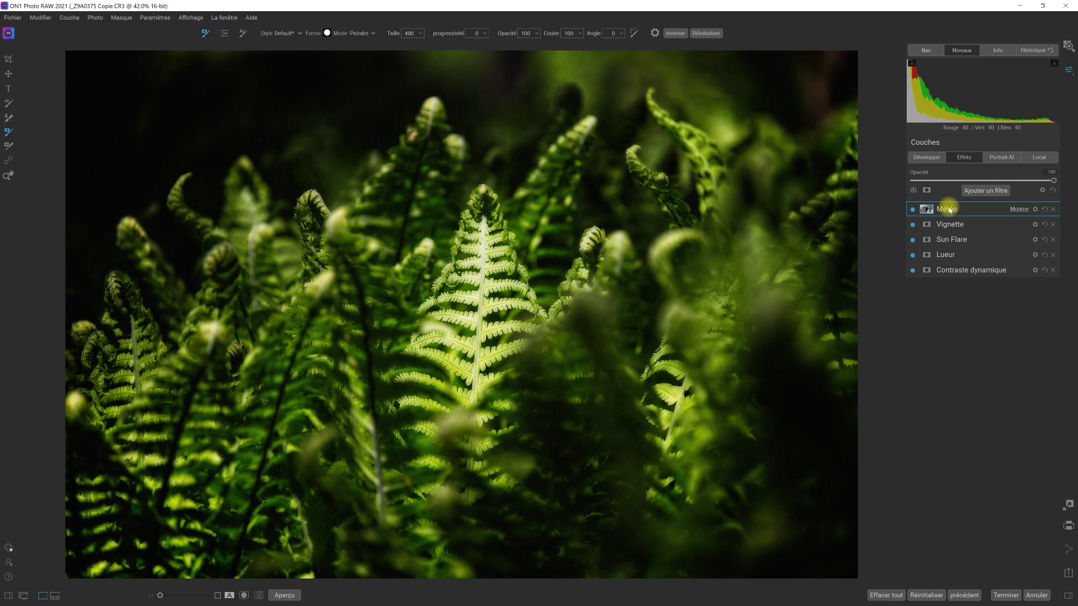
Step: Leave the masking brush for the view tool and compare the edited photo with the original using the preview
{"action": "key", "text": "z"}
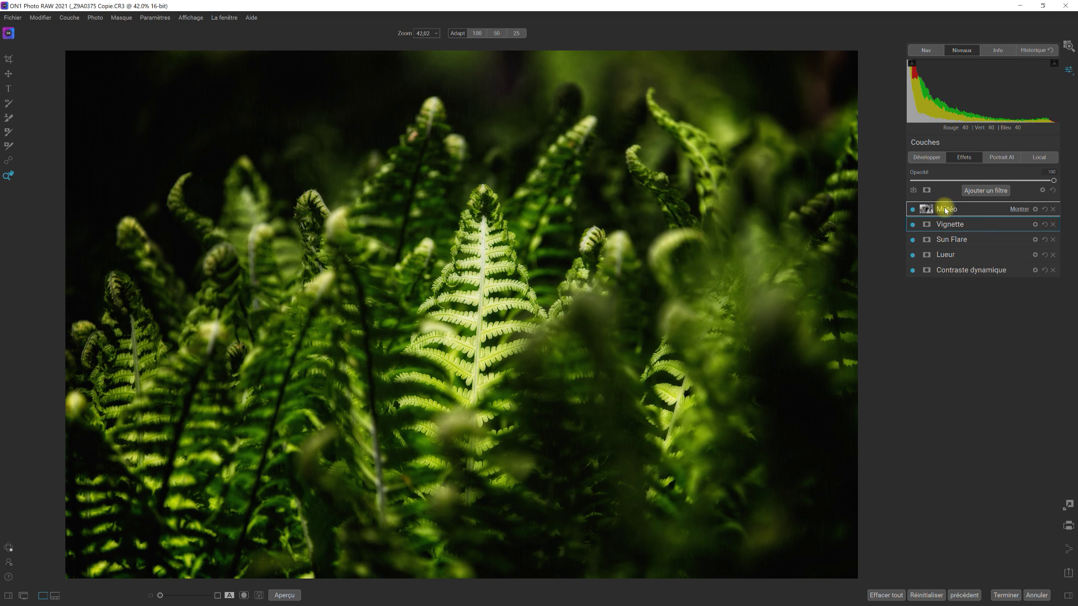
{"action": "left_click", "coordinate": [285, 596]}
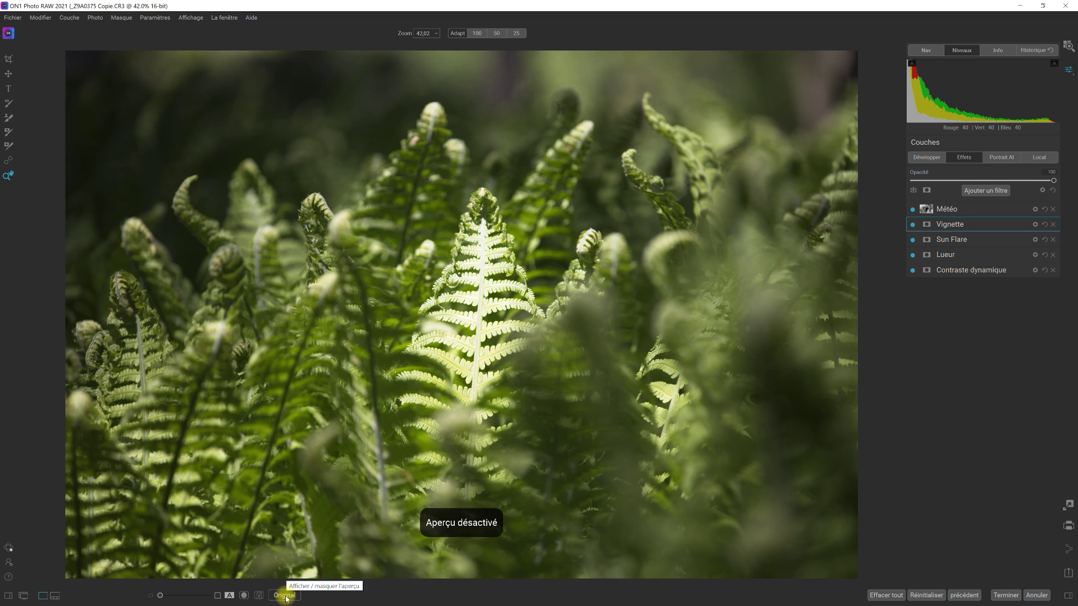
{"action": "left_click", "coordinate": [284, 596]}
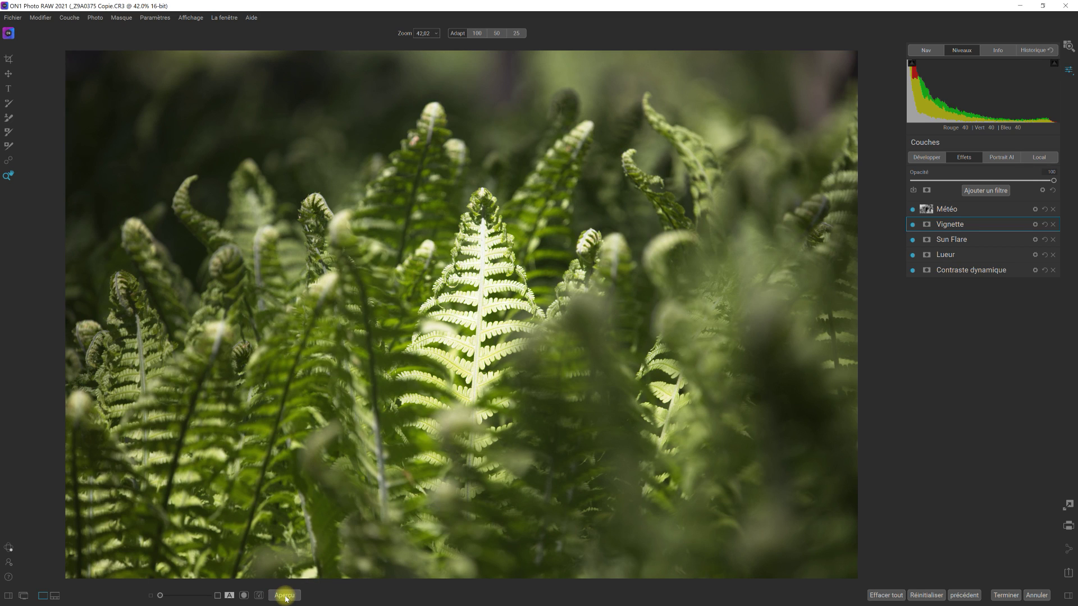